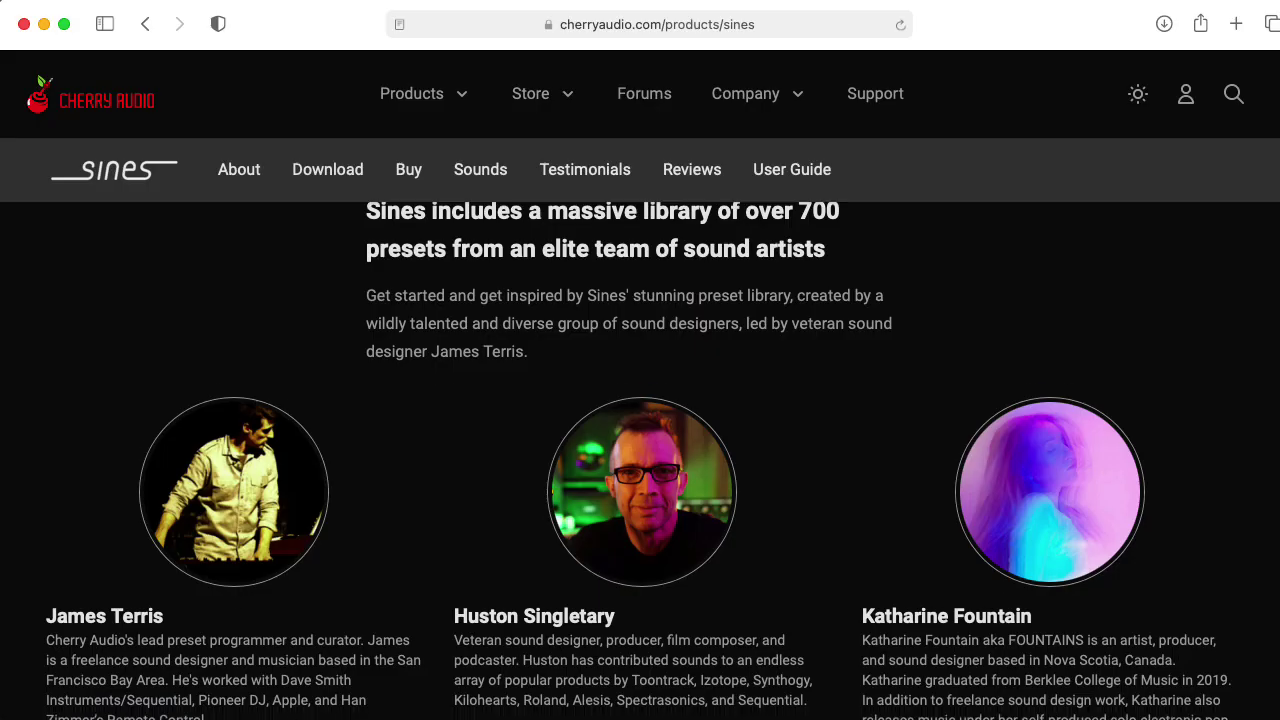
# Step: Browse the Sines preset designers' profiles on the product page and the Yamaha TX81Z FM Expander review in the magazine archive
pyautogui.scroll(-5, 639, 461)
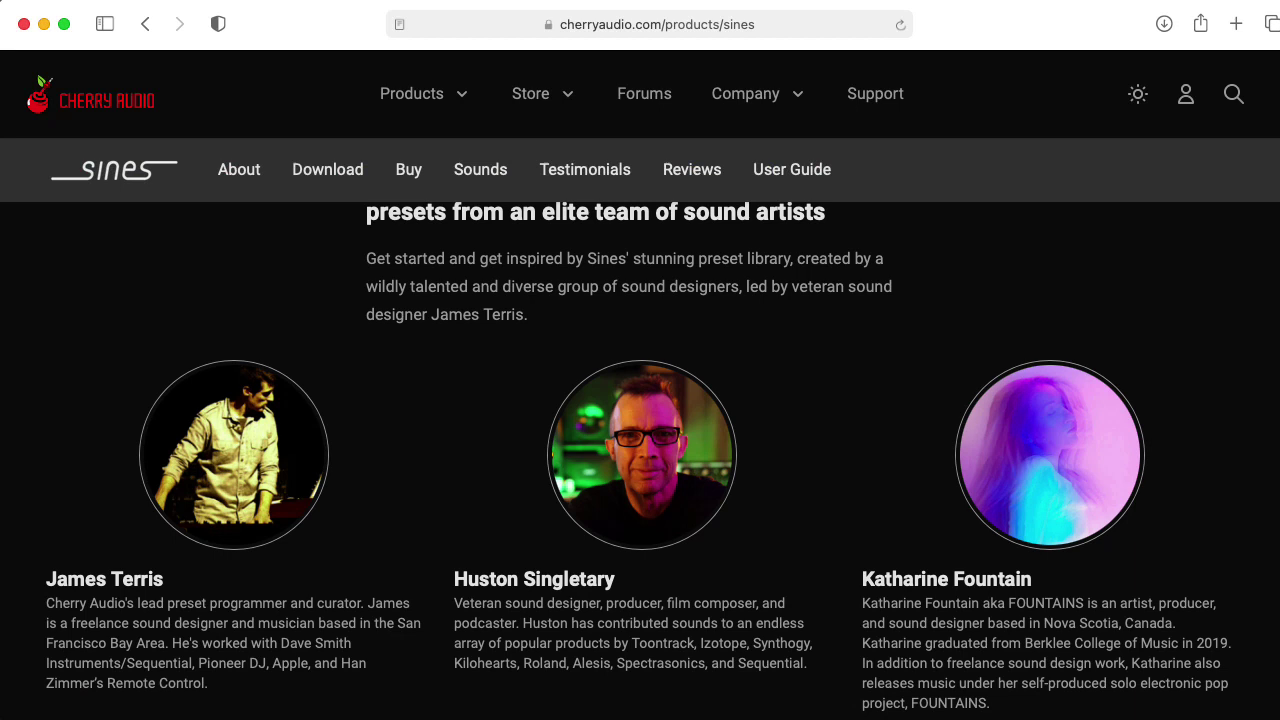
pyautogui.scroll(-5, 639, 461)
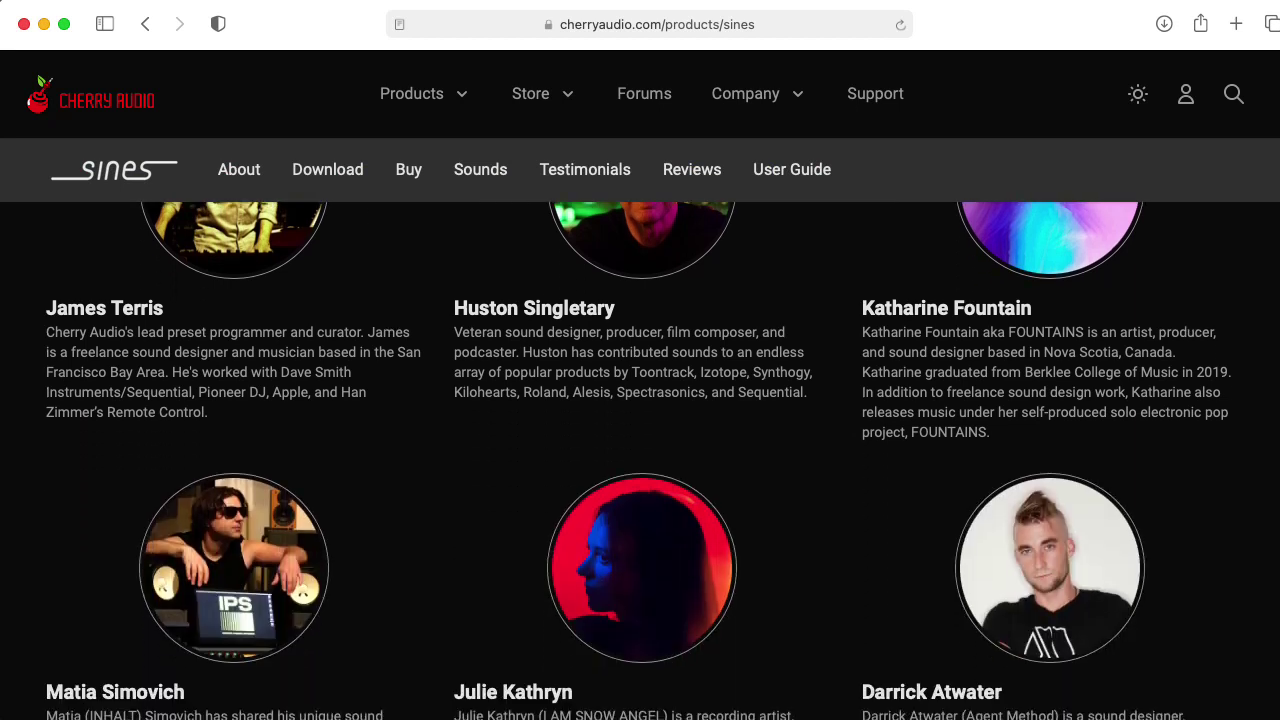
pyautogui.scroll(-5, 639, 461)
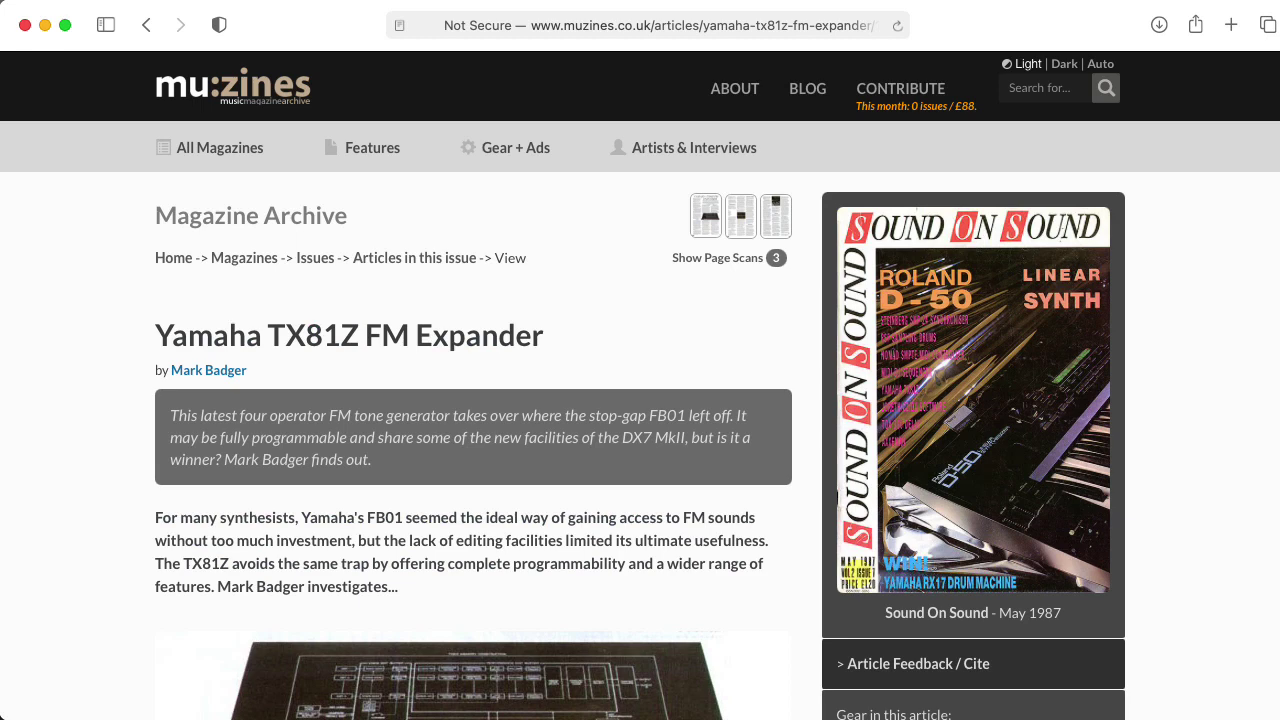
pyautogui.scroll(-3, 640, 384)
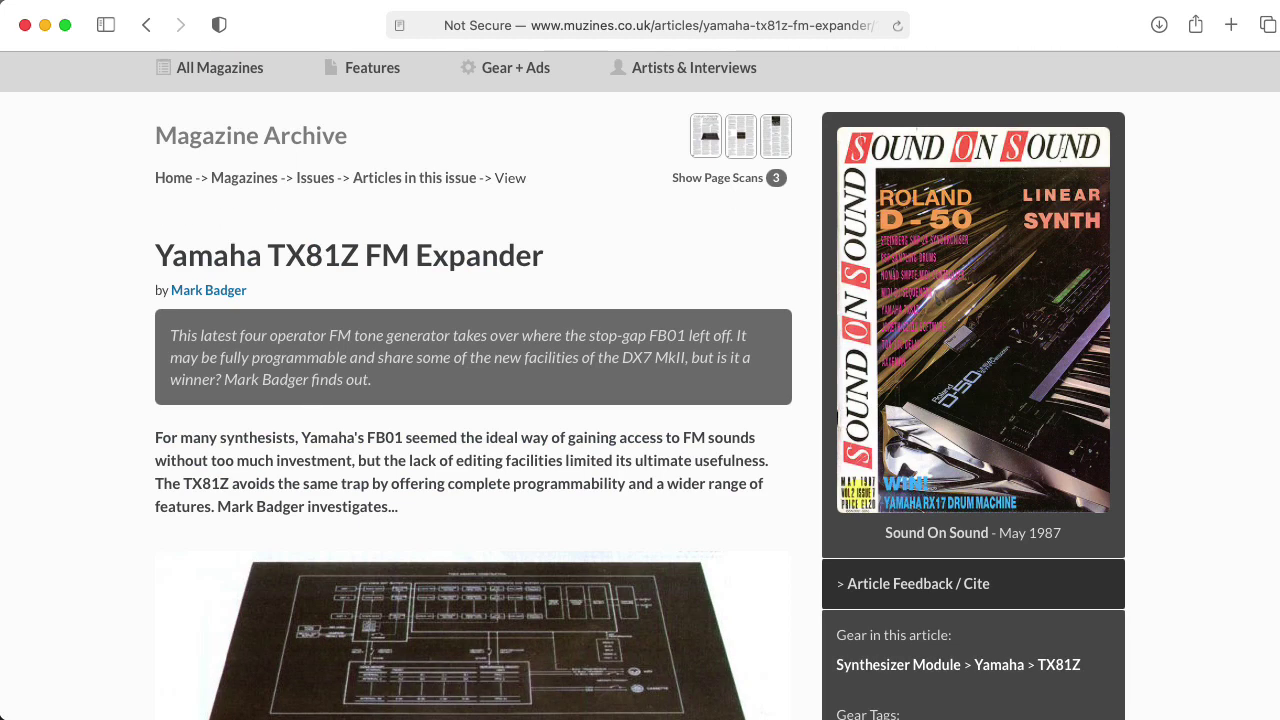
pyautogui.scroll(-1, 640, 384)
pyautogui.scroll(-2, 640, 384)
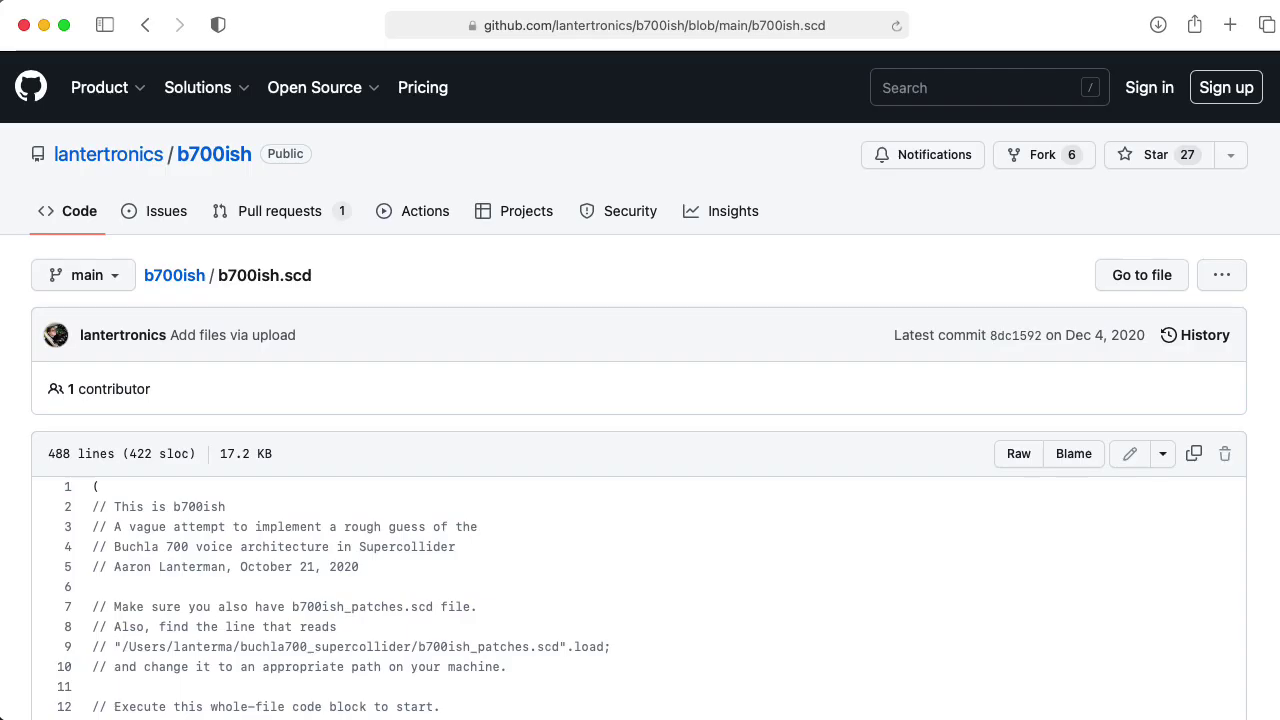
# Step: Look through the Buchla 700 resources: the b700ish SuperCollider code, the ID700 product page and the Buchla 700 archeology page
pyautogui.scroll(-6, 640, 400)
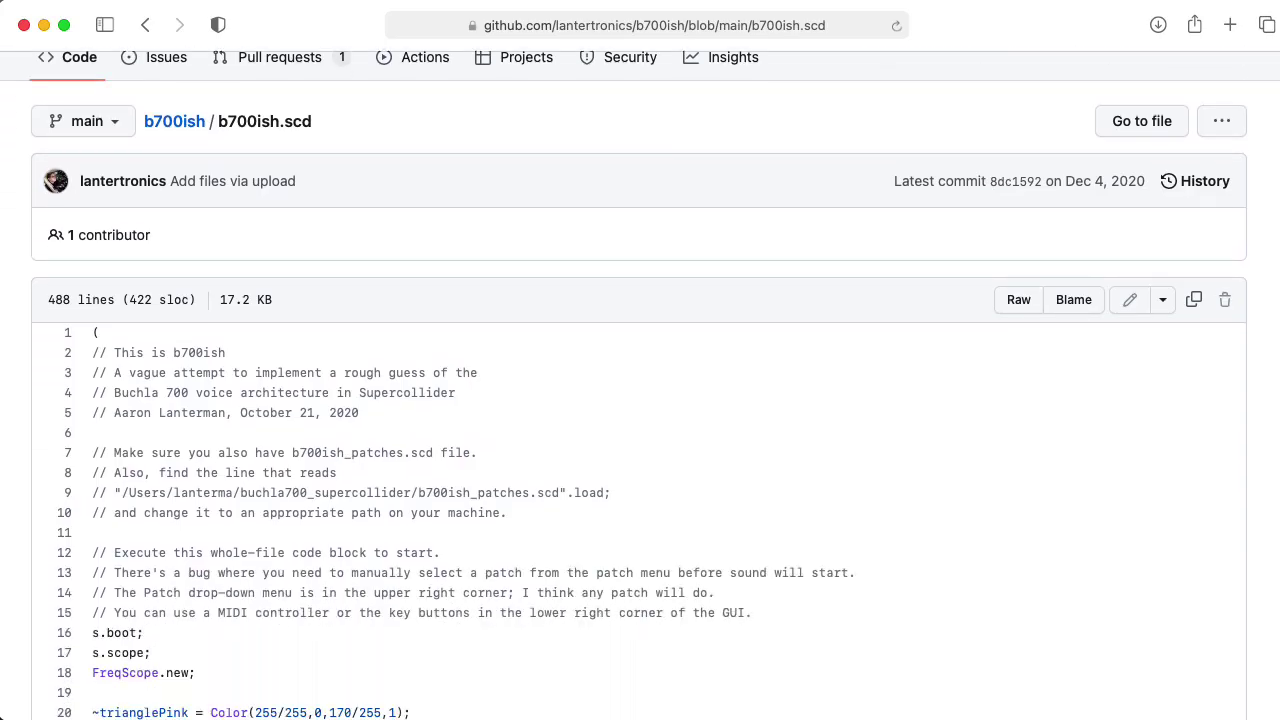
pyautogui.scroll(-2, 640, 400)
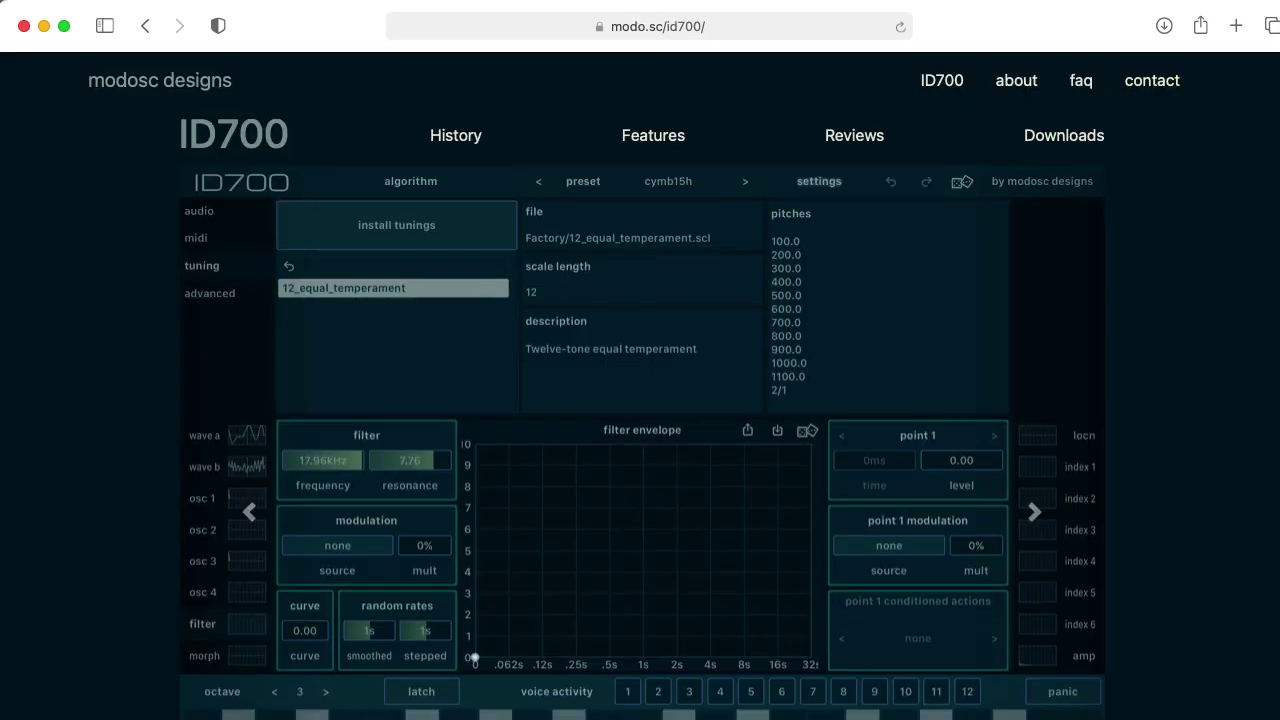
pyautogui.scroll(-2, 640, 400)
pyautogui.scroll(-4, 640, 400)
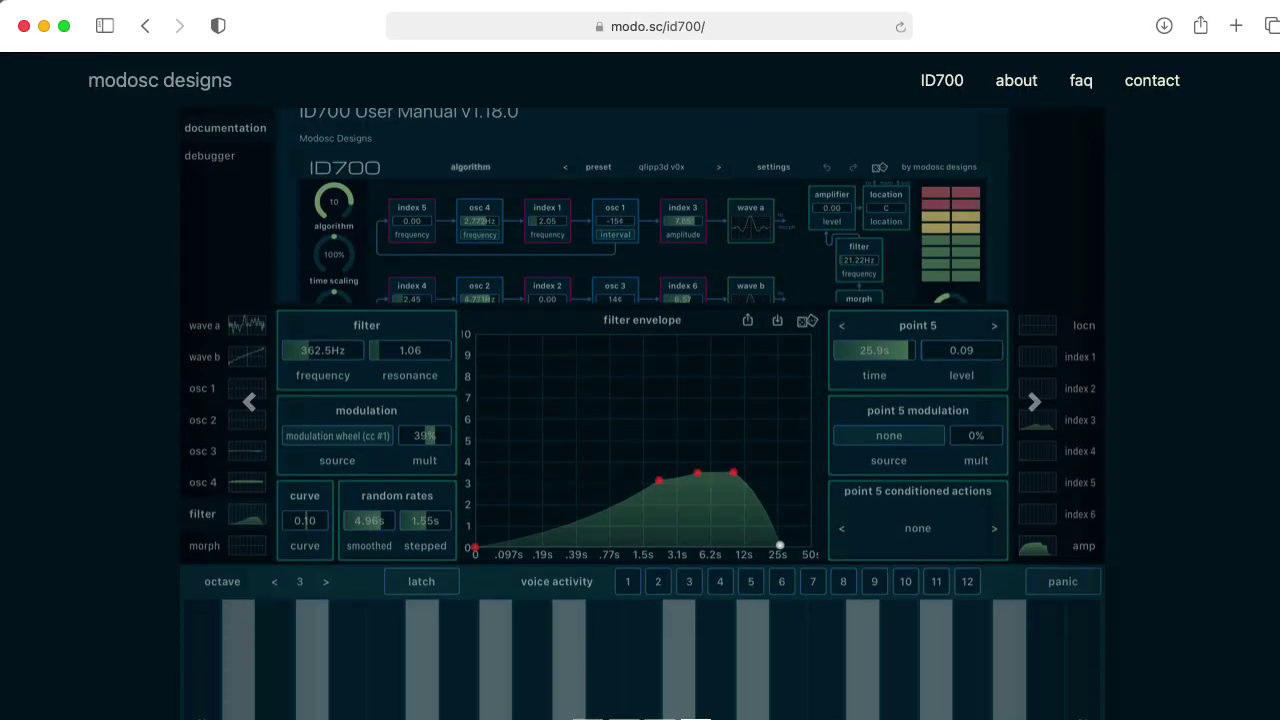
pyautogui.scroll(-3, 640, 400)
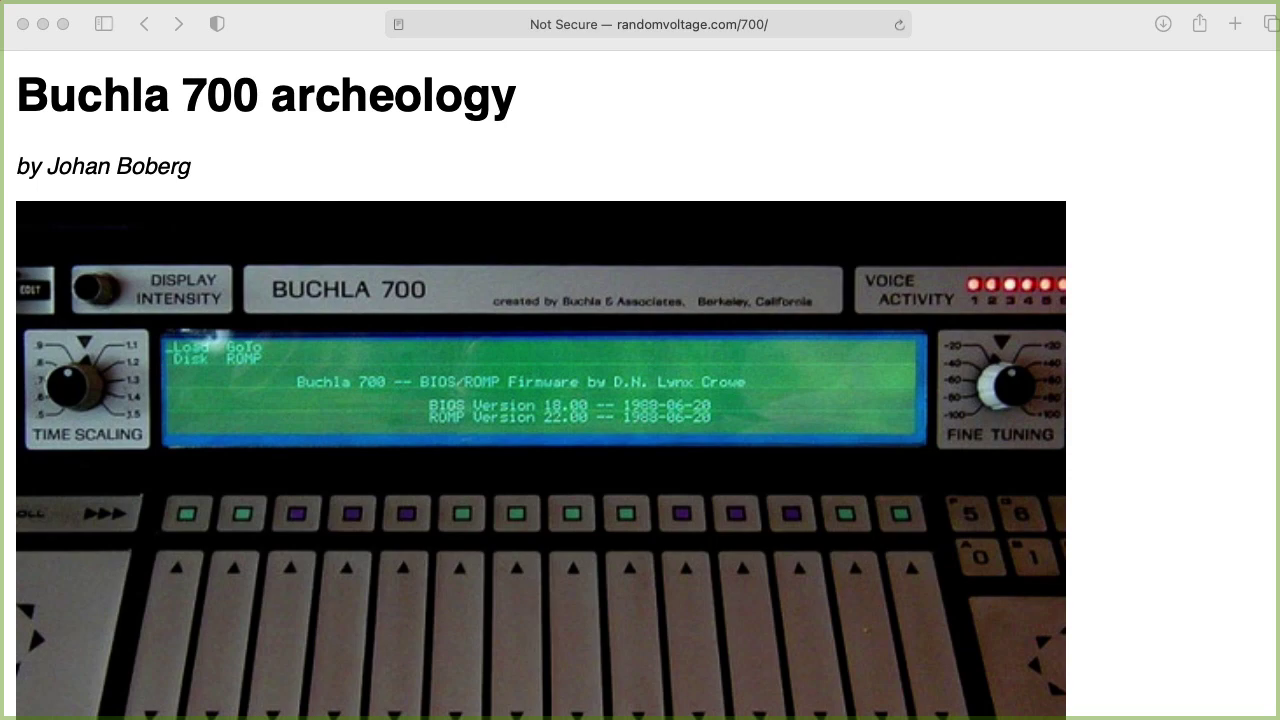
pyautogui.scroll(-10, 1260, 251)
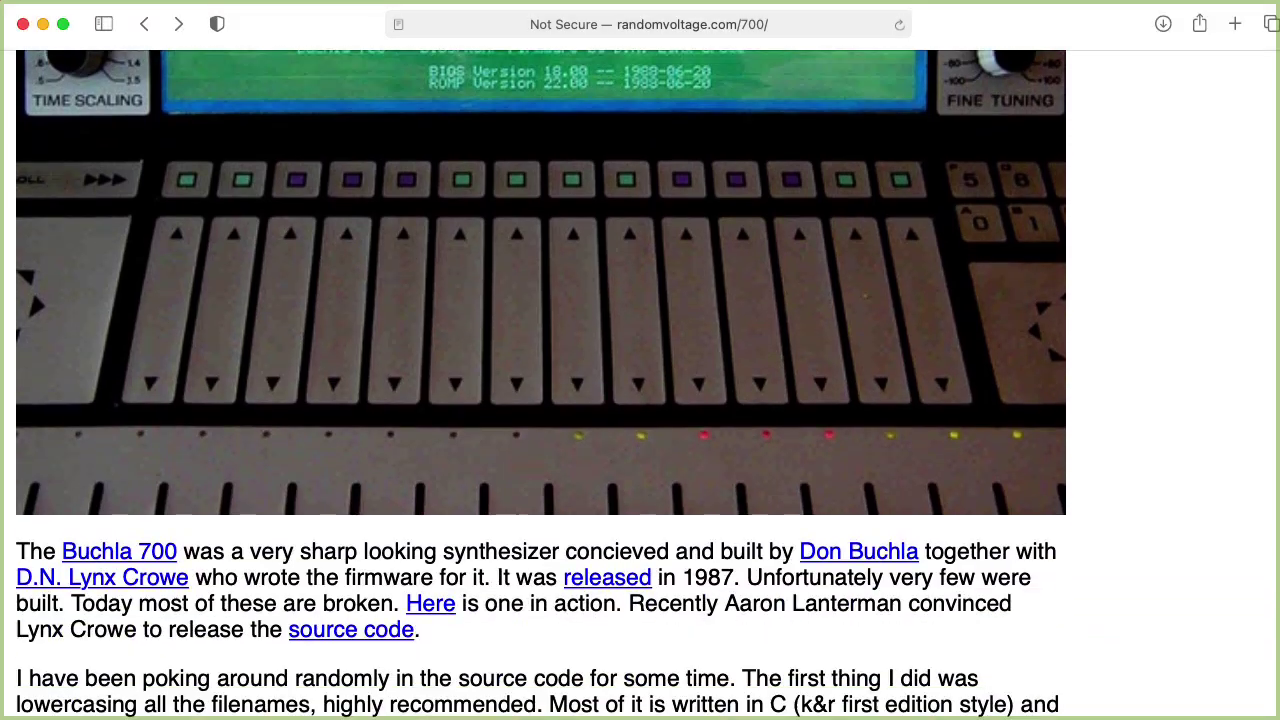
pyautogui.scroll(-2, 1260, 251)
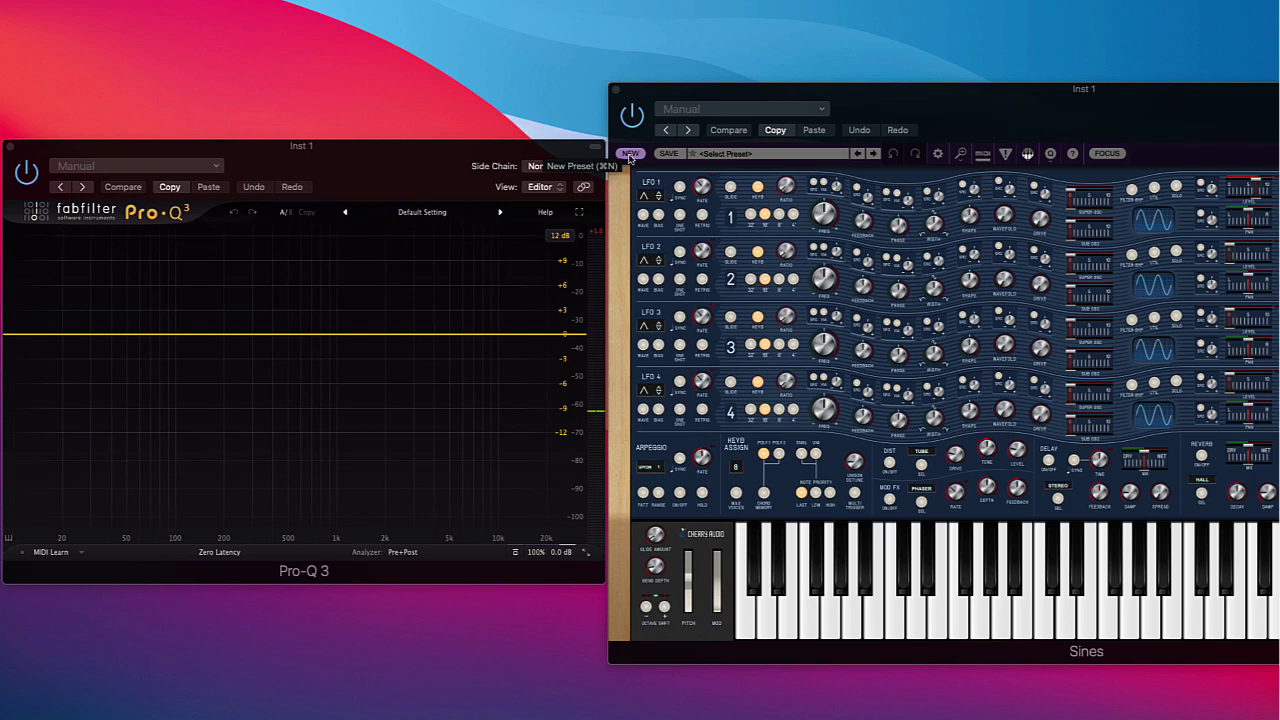
# Step: Switch to the Sines synthesizer, start a new preset and play a note on its keyboard
pyautogui.click(630, 154)
pyautogui.click(825, 598)
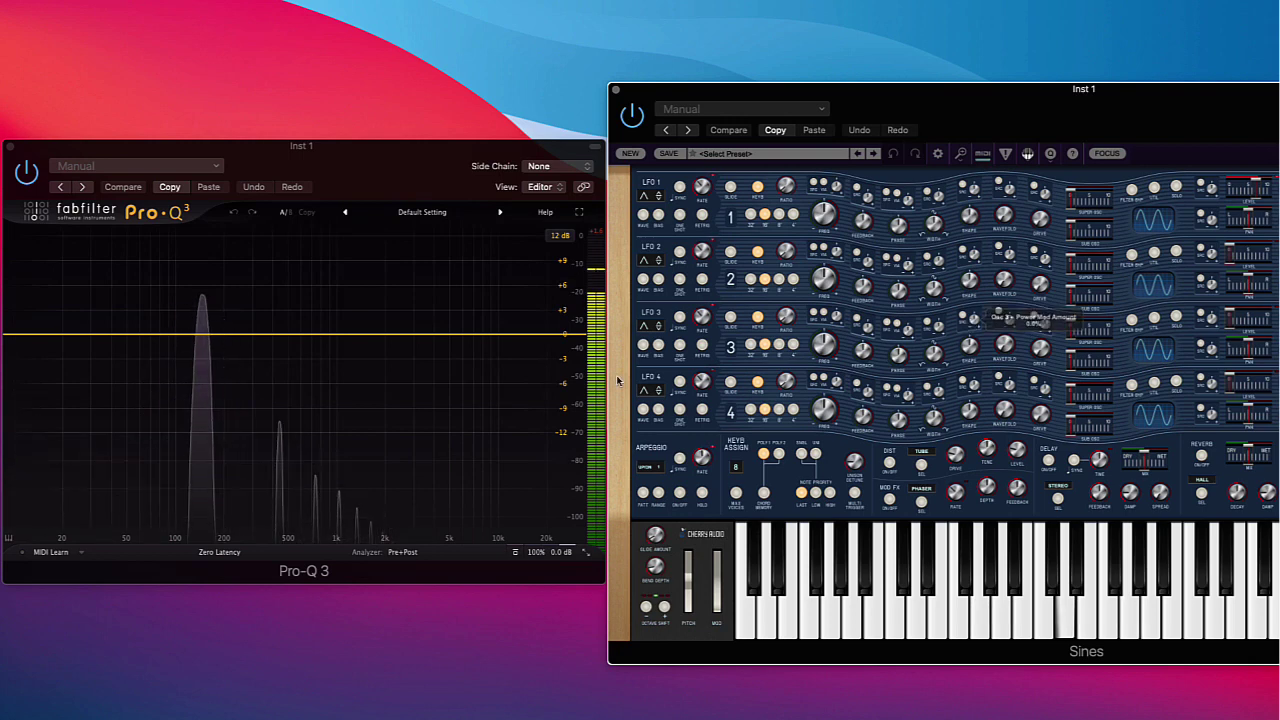
# Step: Check the Pro-Q 3 spectrum analyzer's range, resolution, speed and tilt settings, and play a note in Sines again
pyautogui.click(365, 557)
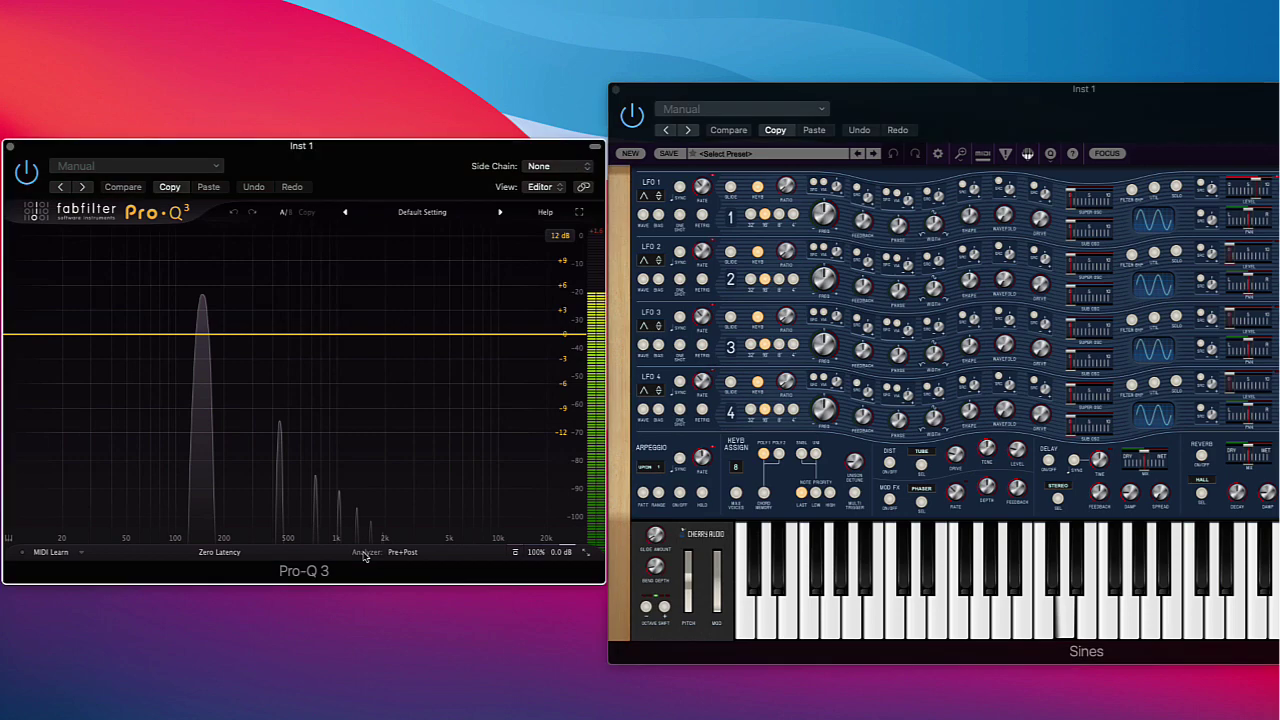
pyautogui.click(398, 553)
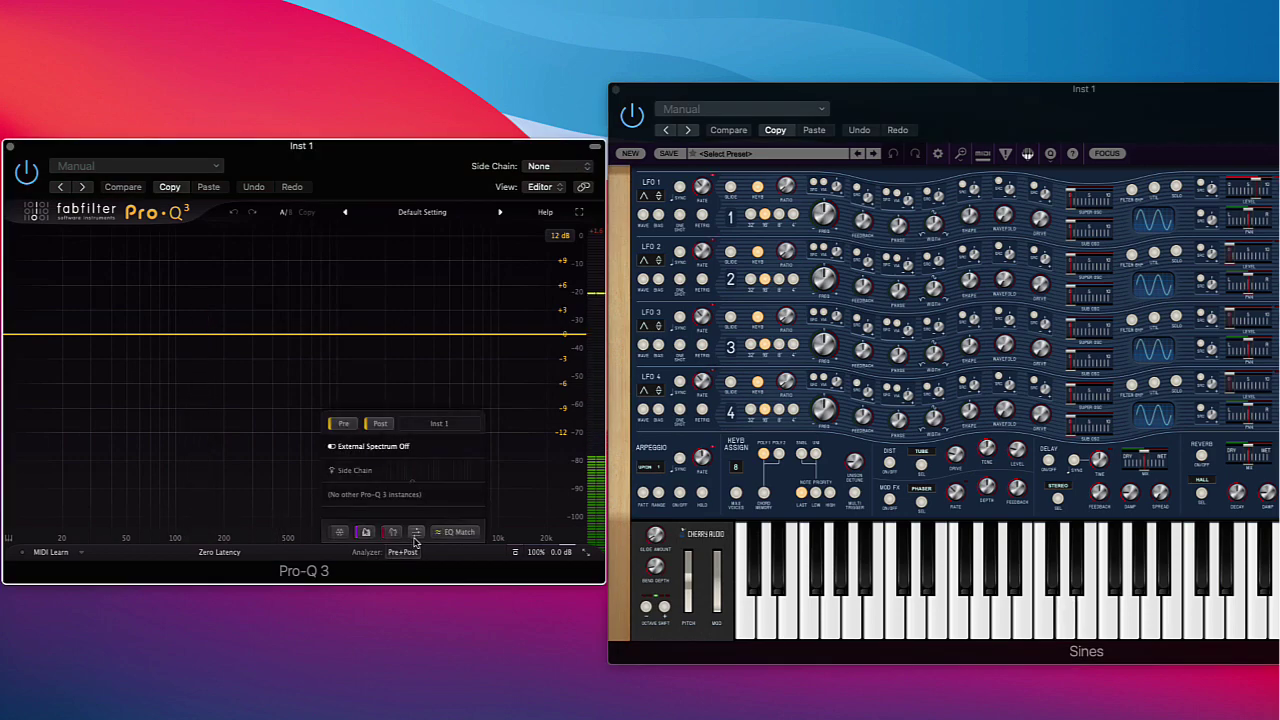
pyautogui.click(415, 536)
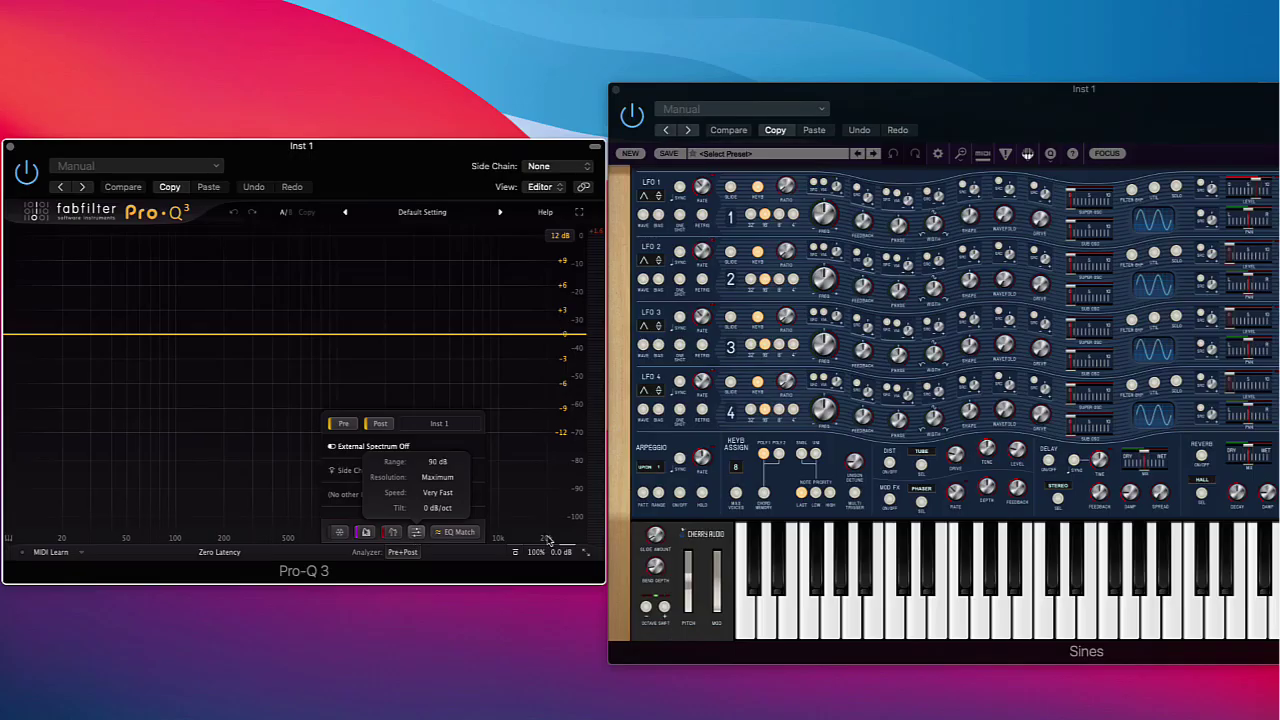
pyautogui.click(887, 603)
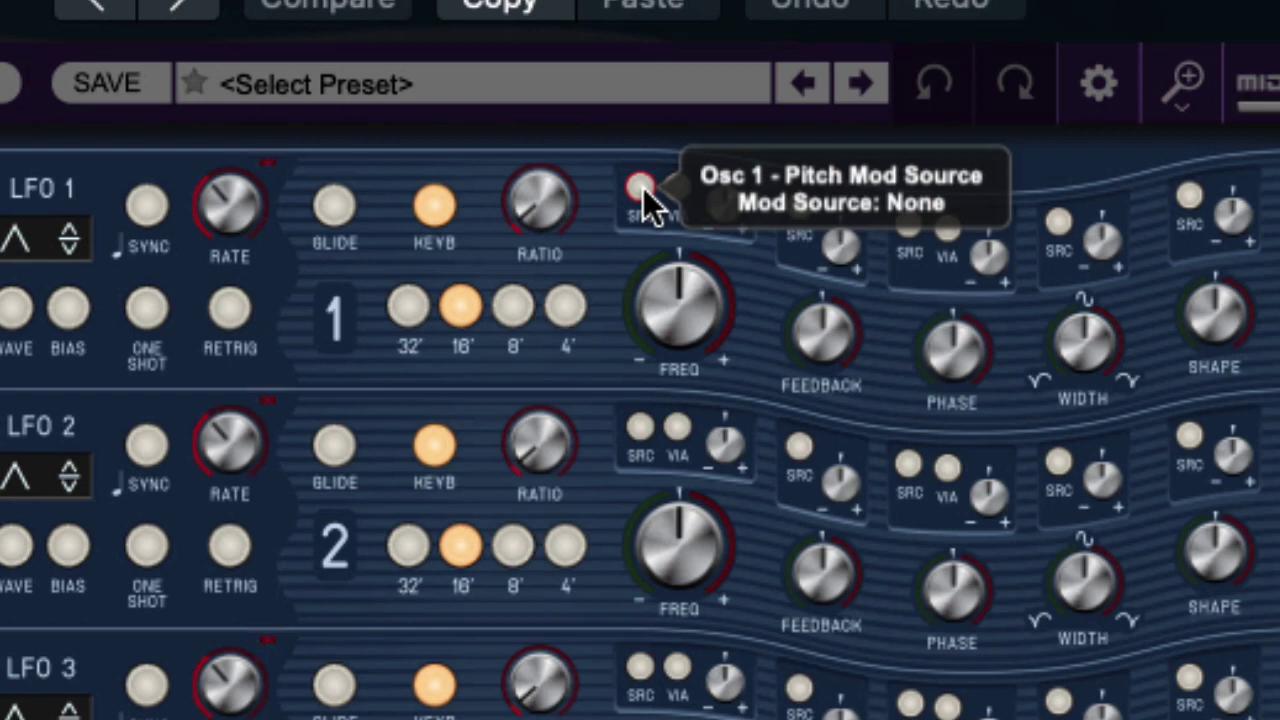
# Step: Assign OSC 2 as oscillator 1's pitch modulation source and raise the pitch modulation amount
pyautogui.click(643, 190)
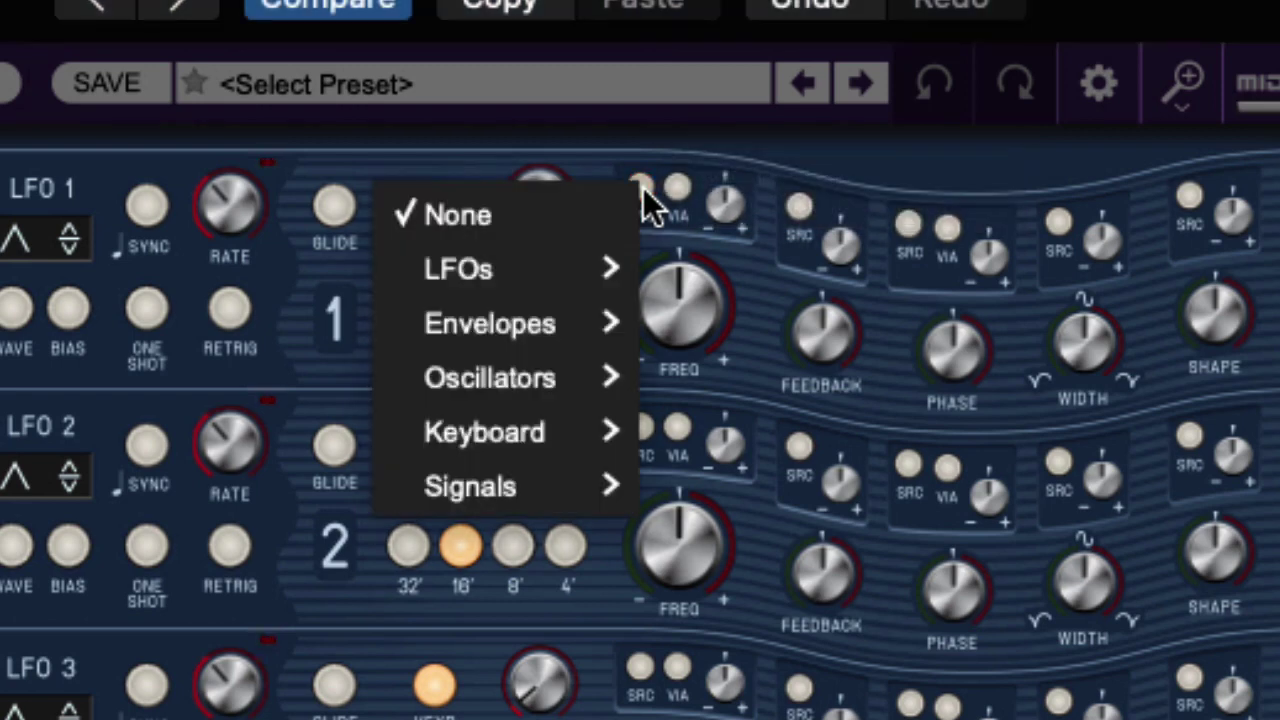
pyautogui.moveTo(578, 293)
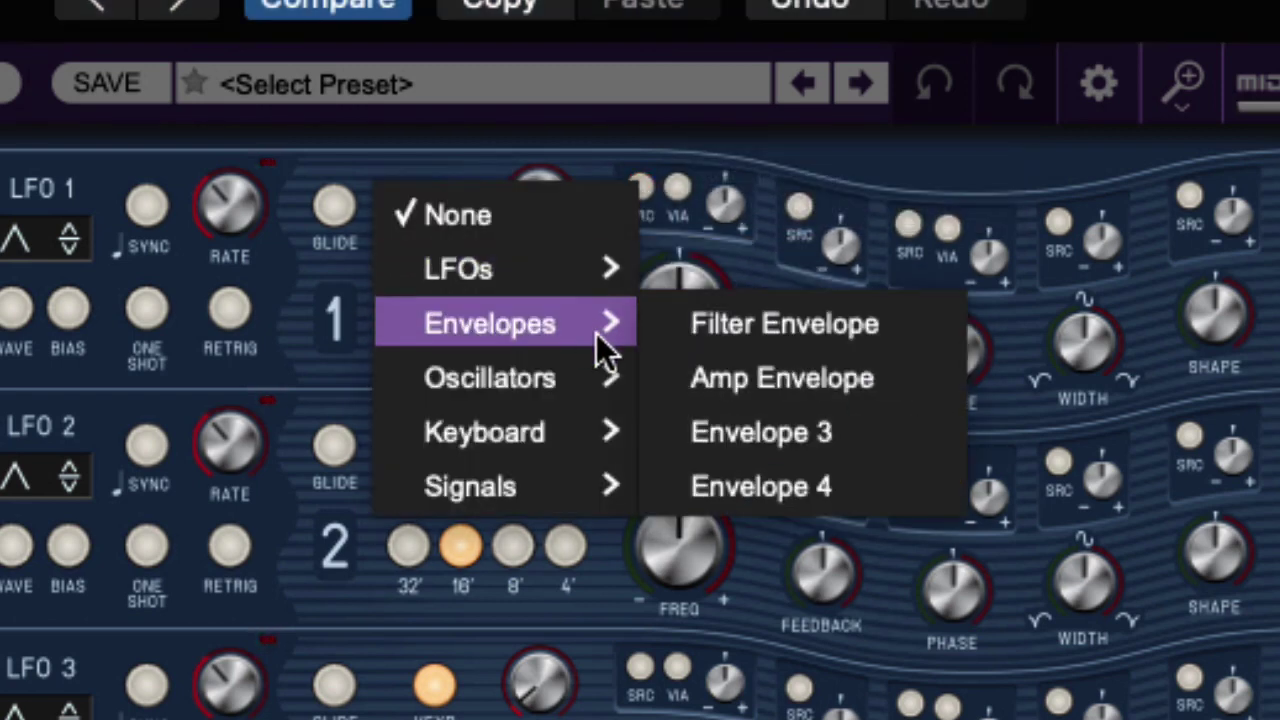
pyautogui.moveTo(589, 391)
pyautogui.click(703, 443)
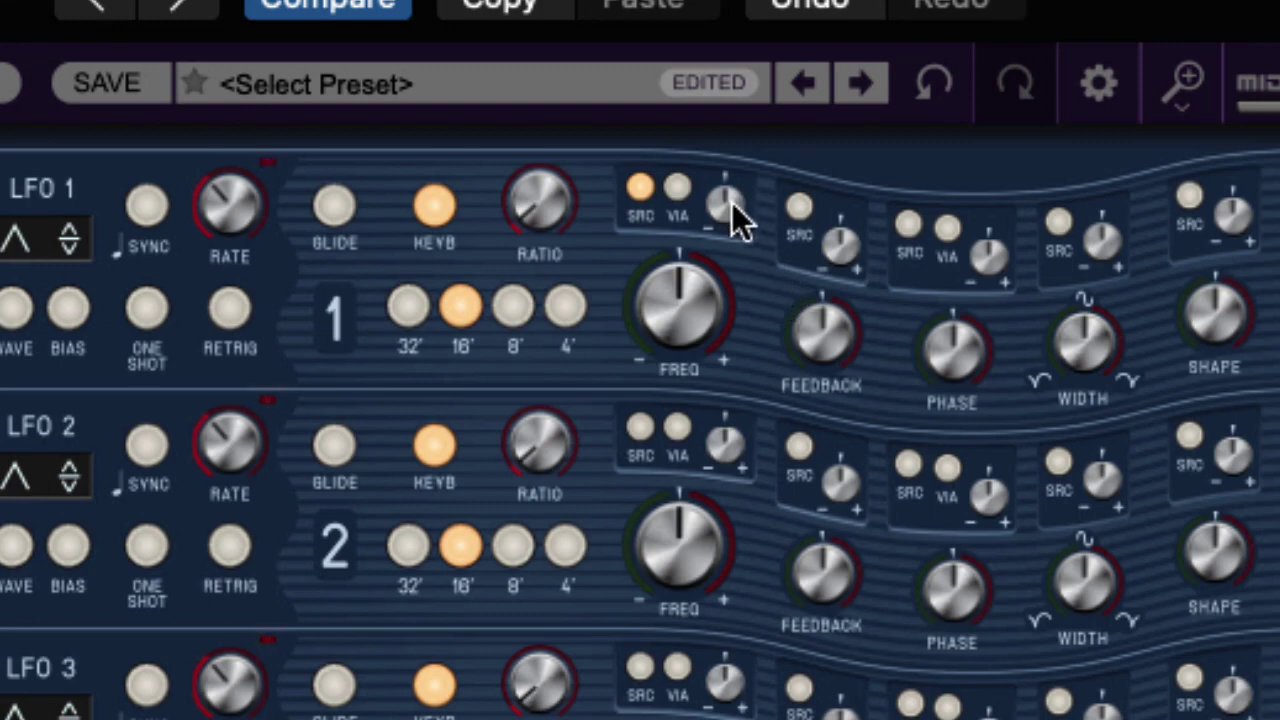
pyautogui.moveTo(726, 205); pyautogui.dragTo(768, 30)
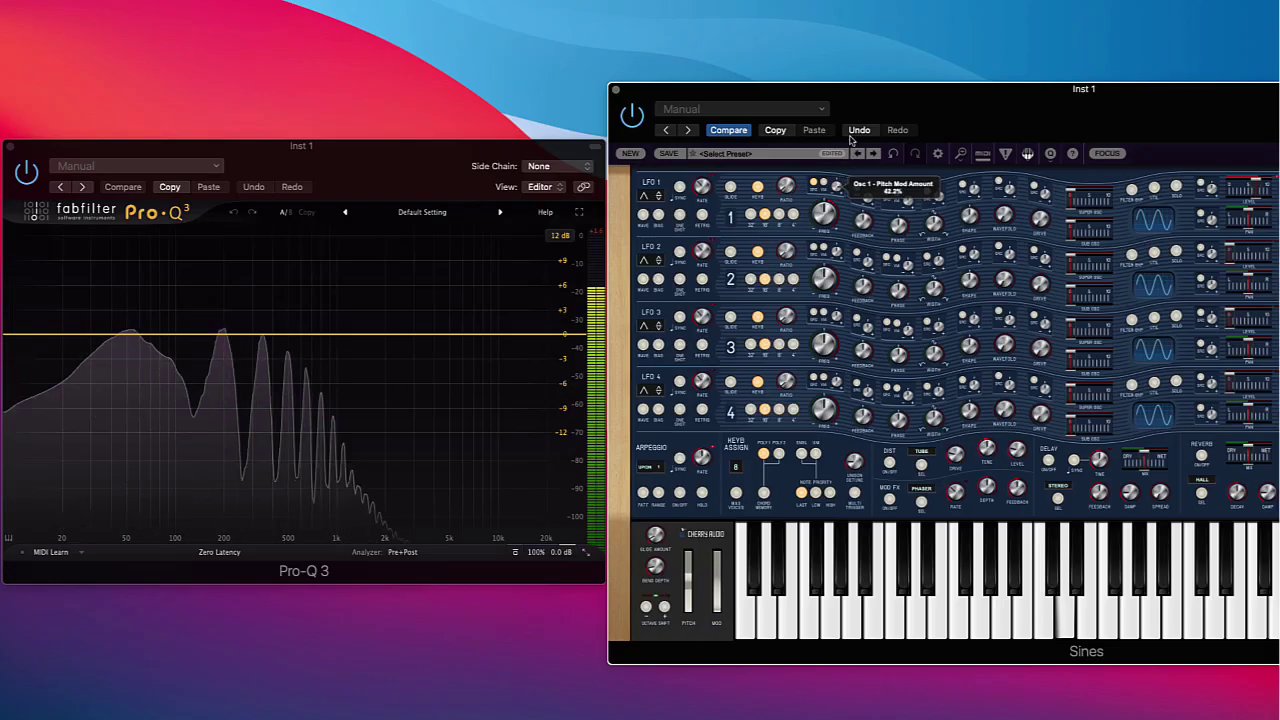
pyautogui.moveTo(850, 136); pyautogui.dragTo(857, 116)
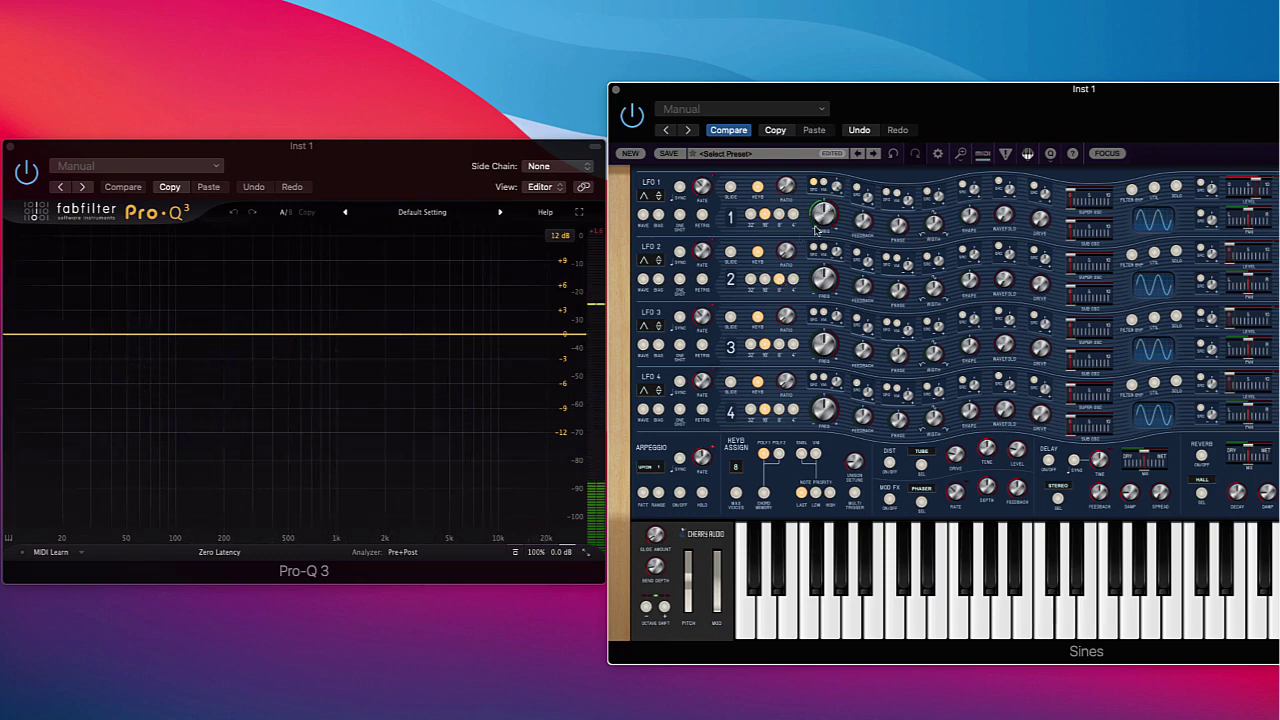
# Step: Set oscillator 1's pitch modulation source to None
pyautogui.moveTo(816, 230)
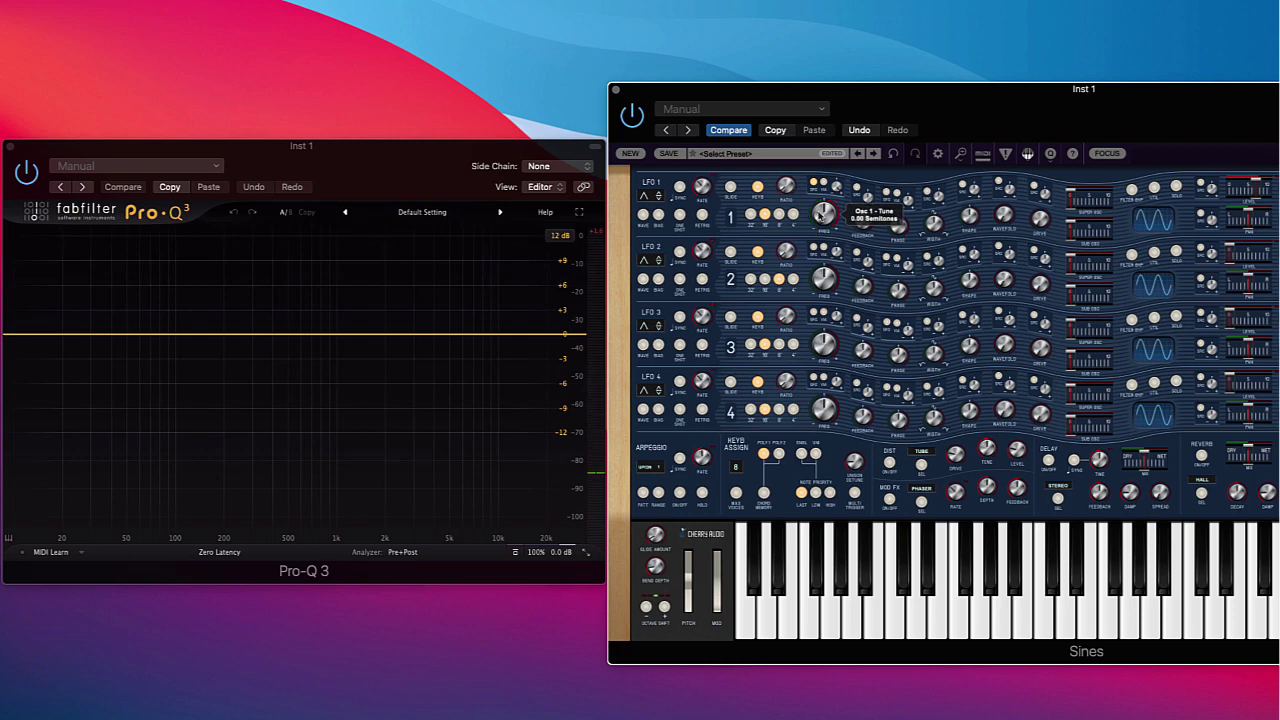
pyautogui.click(814, 185)
pyautogui.click(795, 191)
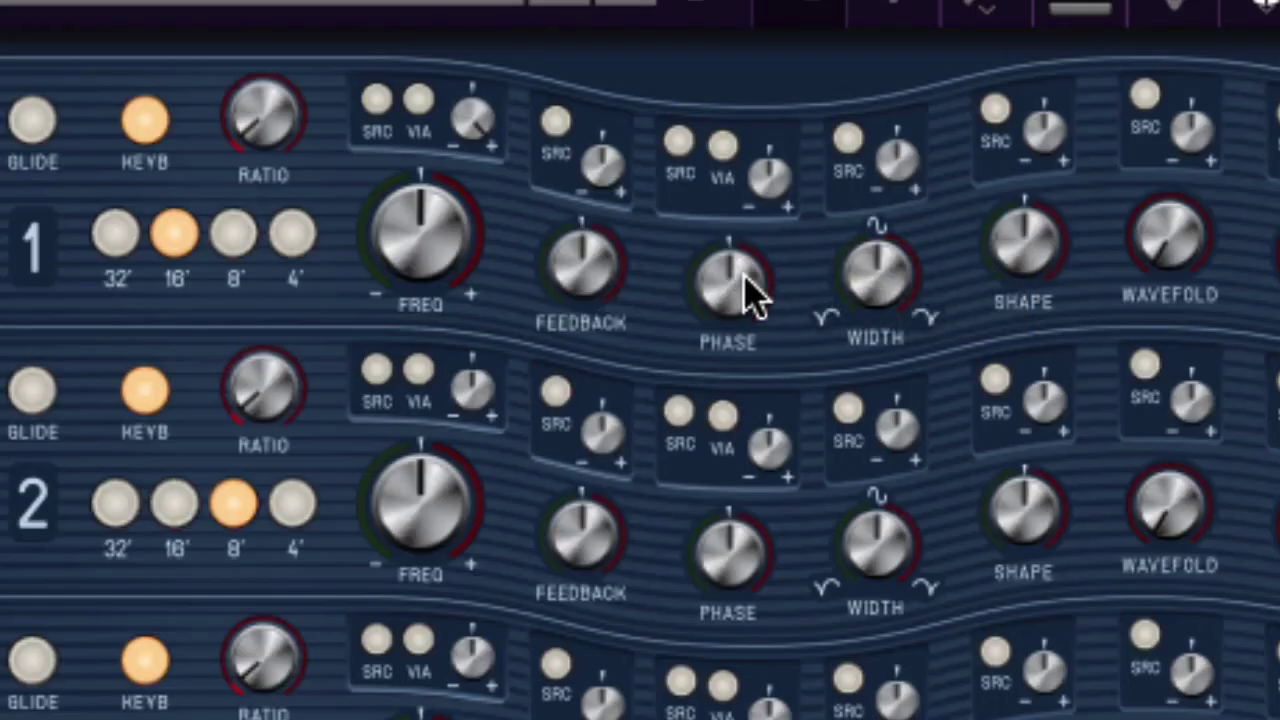
# Step: Modulate oscillator 1's phase with OSC 2 at an amount of about 34.5%, and try different ratios for oscillator 2
pyautogui.click(684, 148)
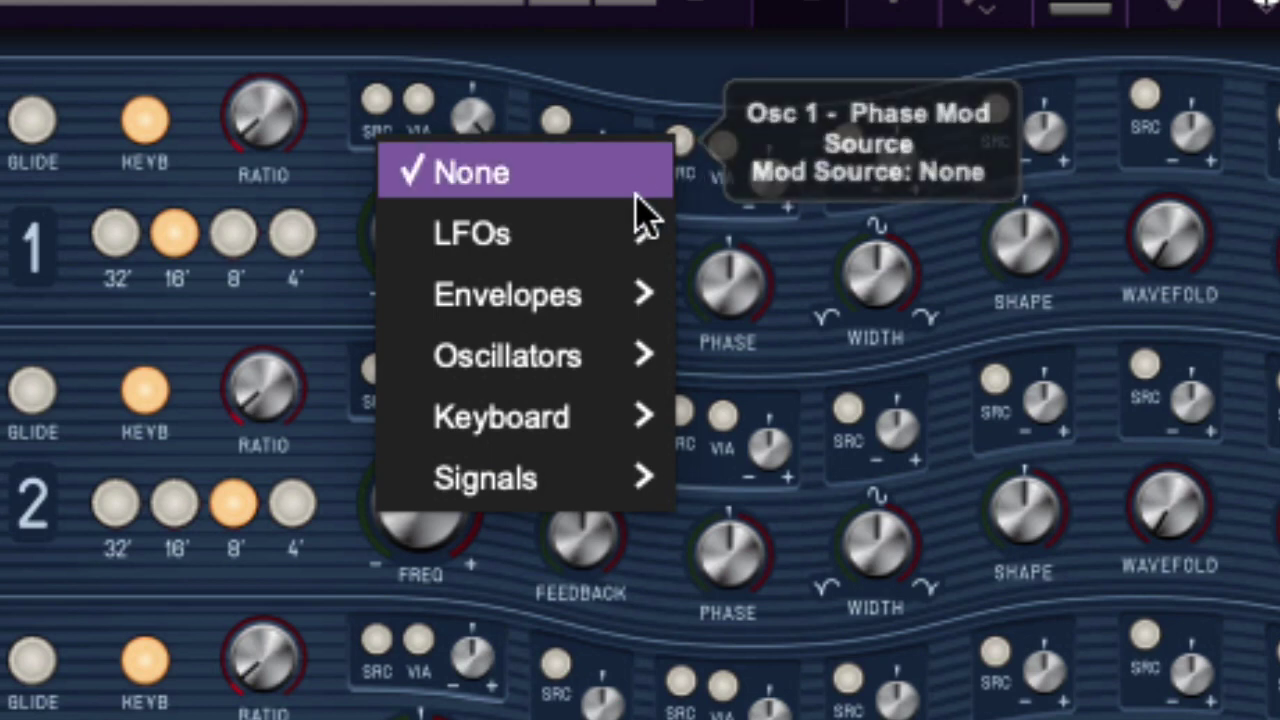
pyautogui.moveTo(609, 266)
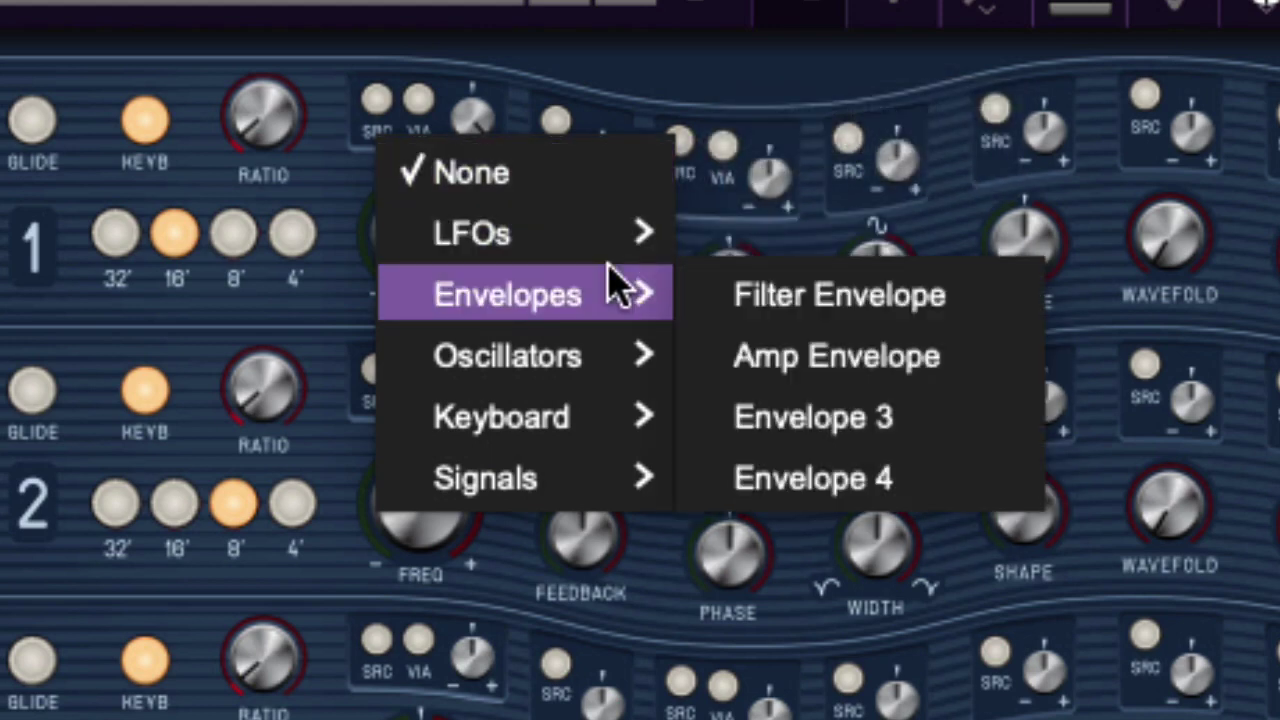
pyautogui.moveTo(580, 357)
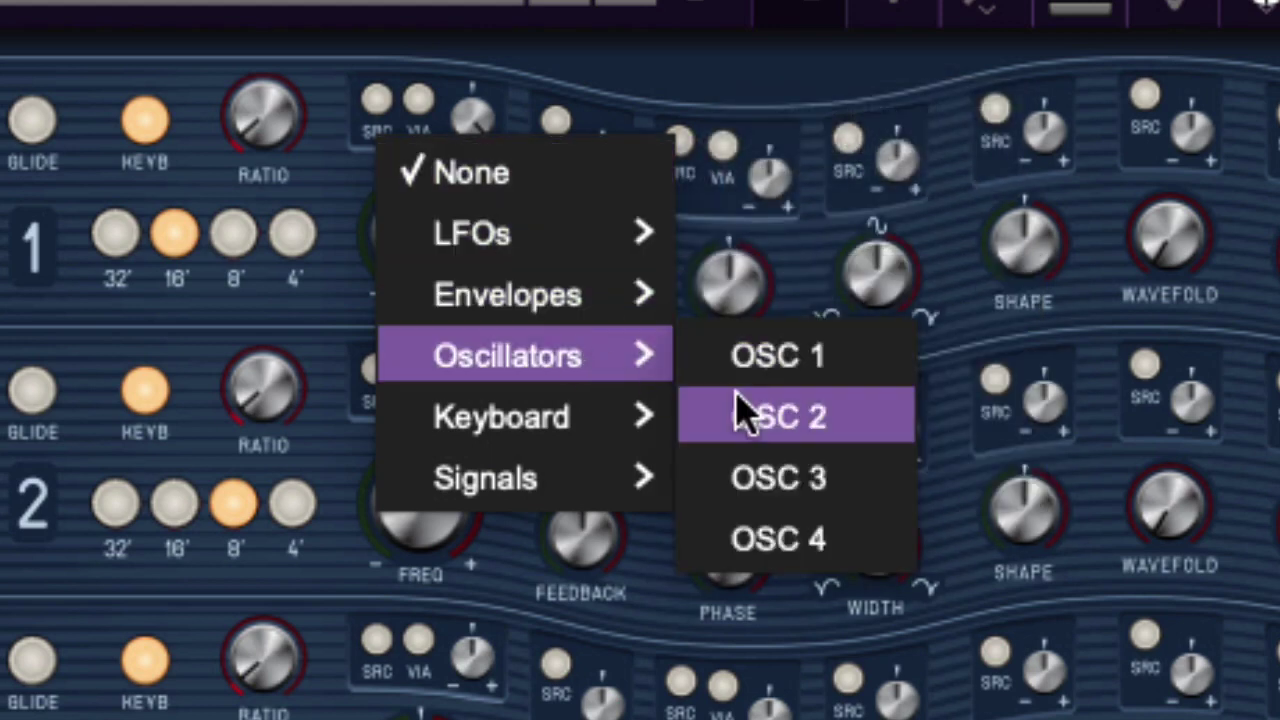
pyautogui.click(757, 440)
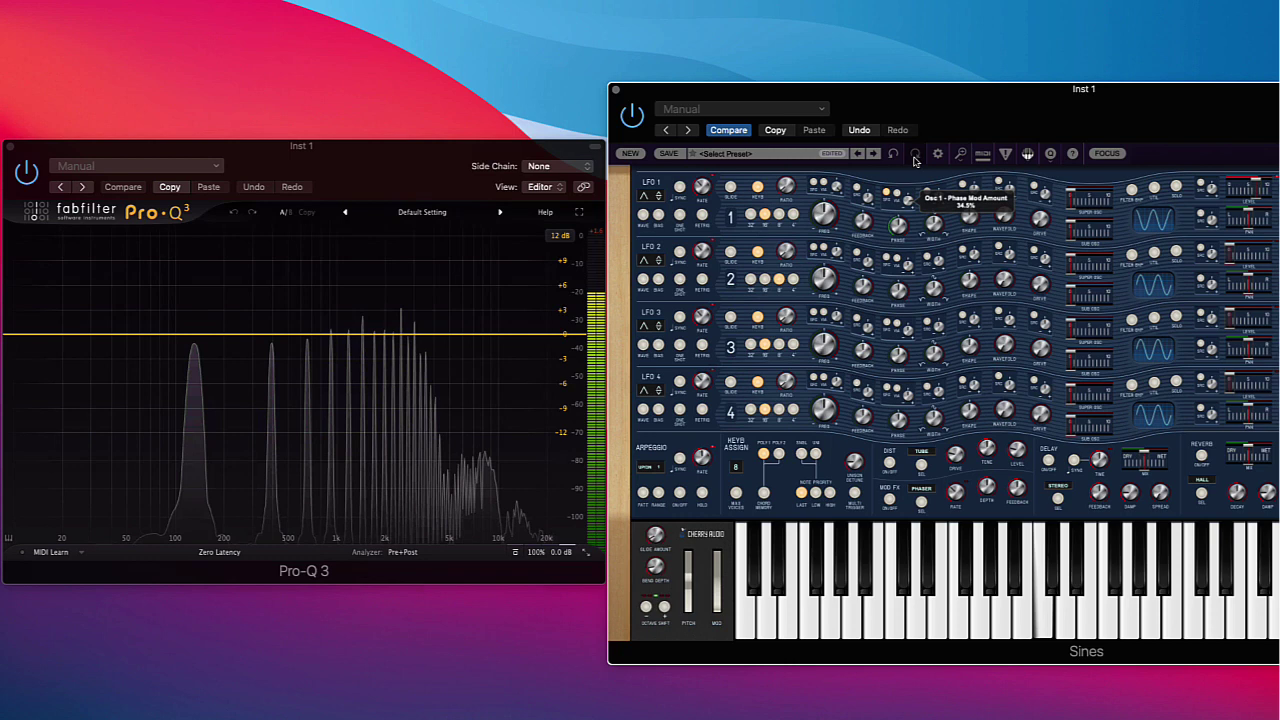
pyautogui.click(786, 280)
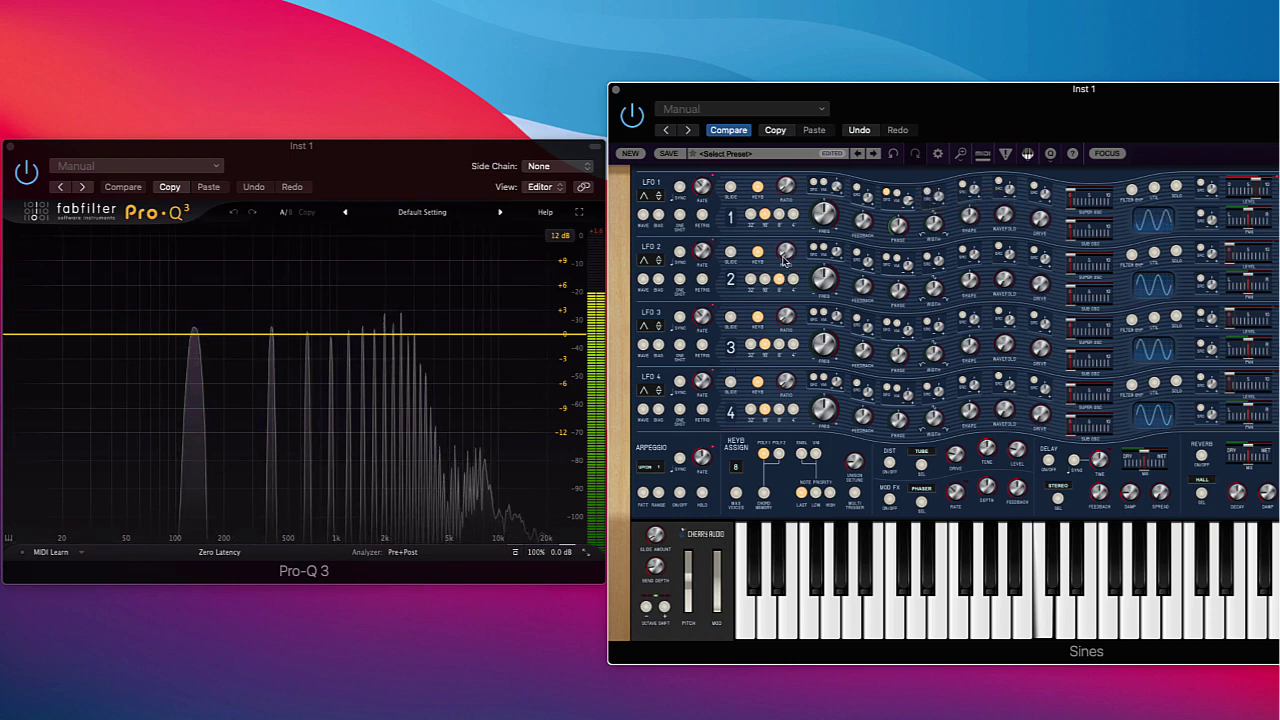
pyautogui.moveTo(783, 258); pyautogui.dragTo(785, 264)
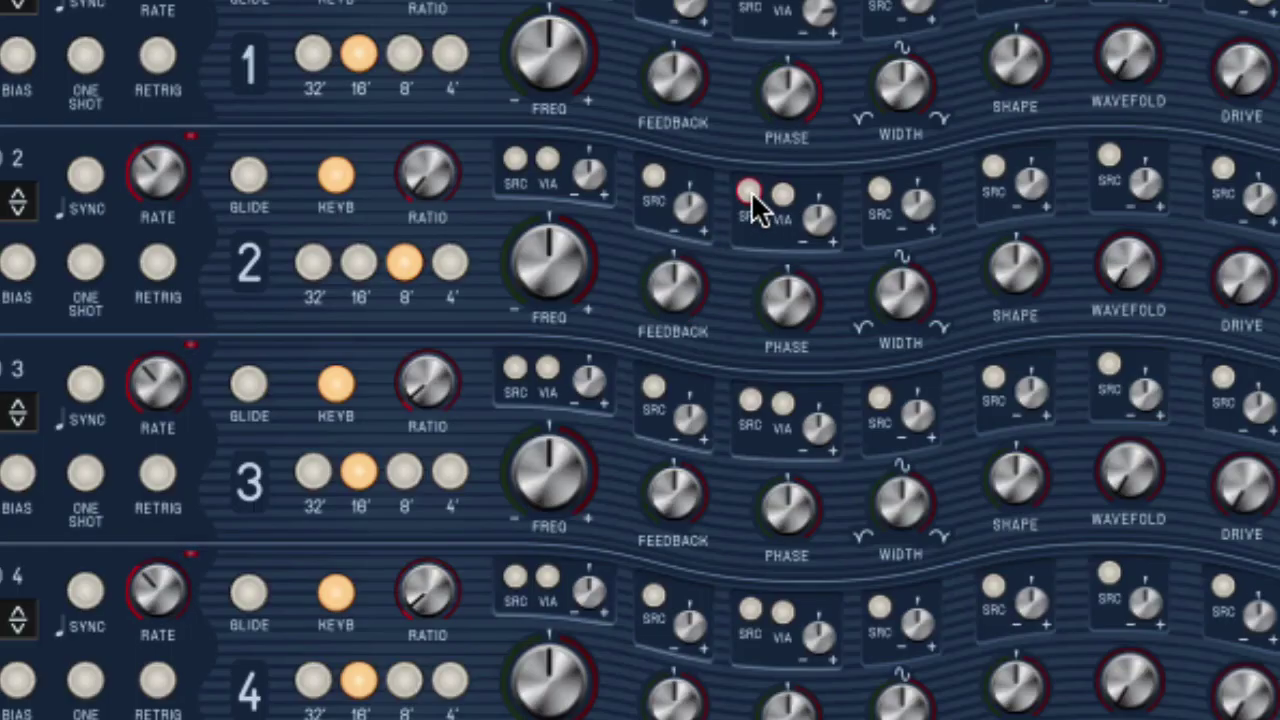
# Step: Modulate oscillator 2's phase with OSC 3, raise the modulation amount and vary oscillator 2's ratio
pyautogui.click(751, 191)
pyautogui.moveTo(678, 311)
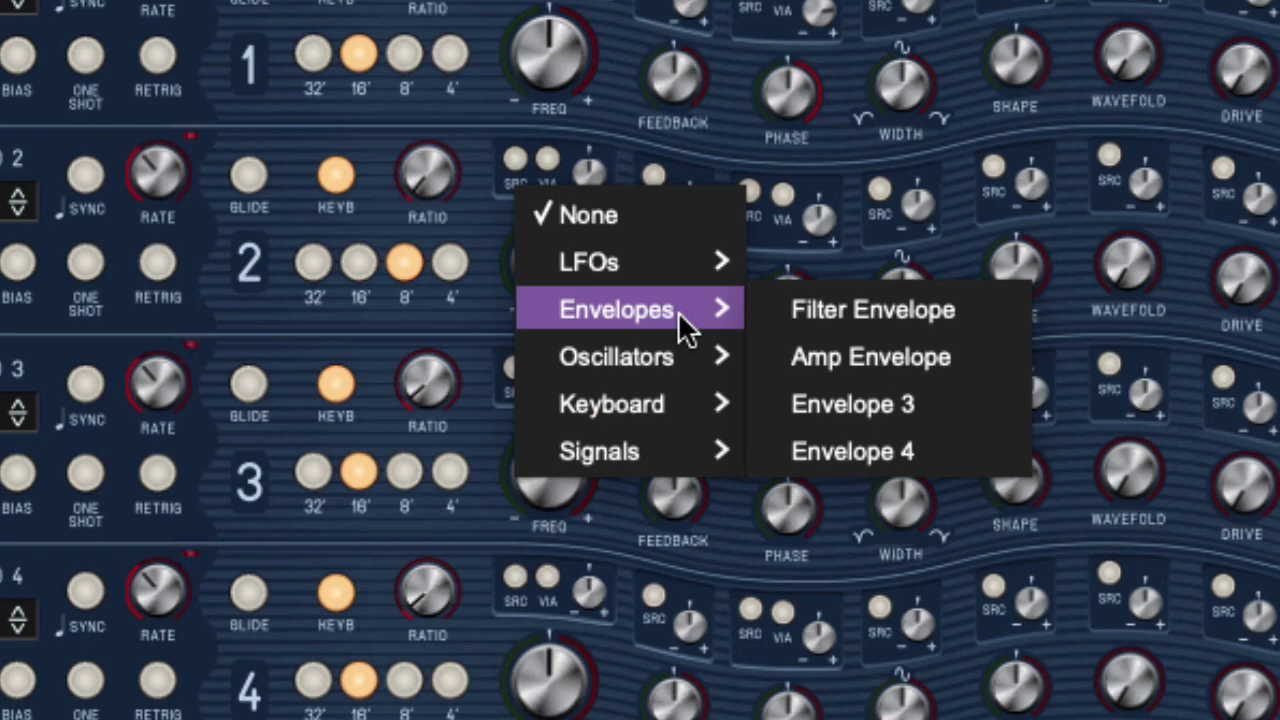
pyautogui.click(820, 451)
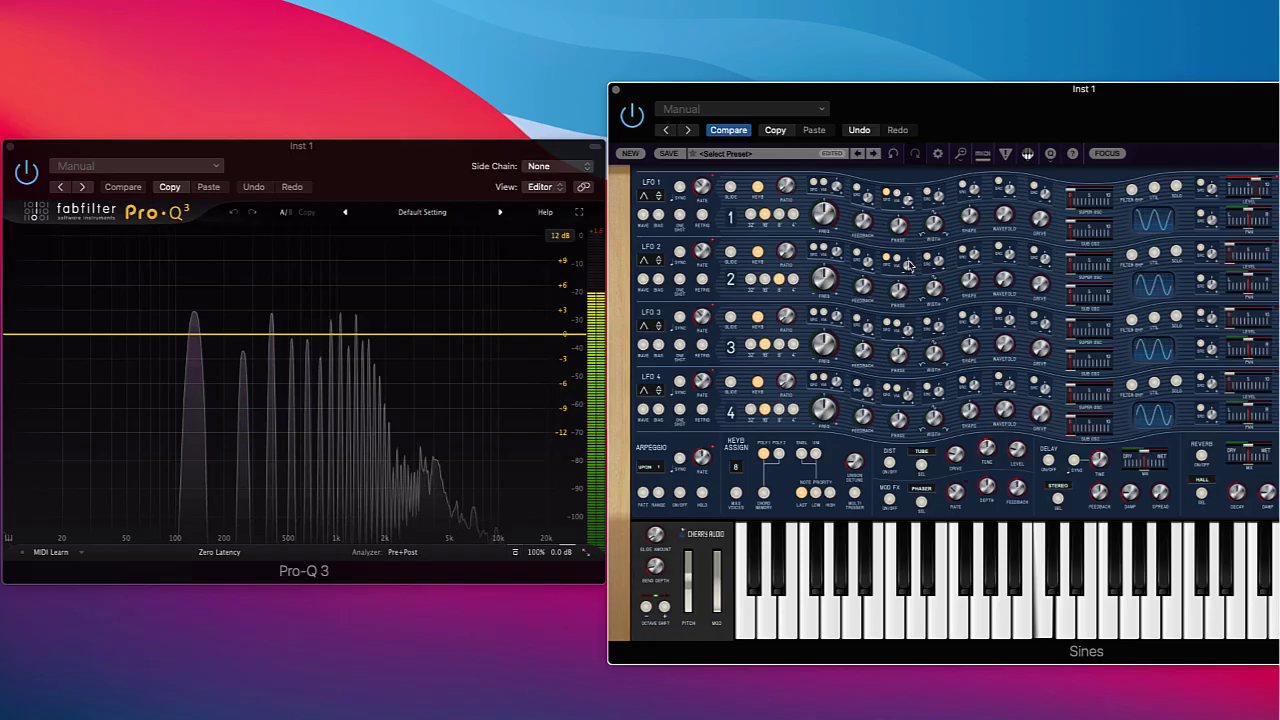
pyautogui.moveTo(908, 265); pyautogui.dragTo(911, 245)
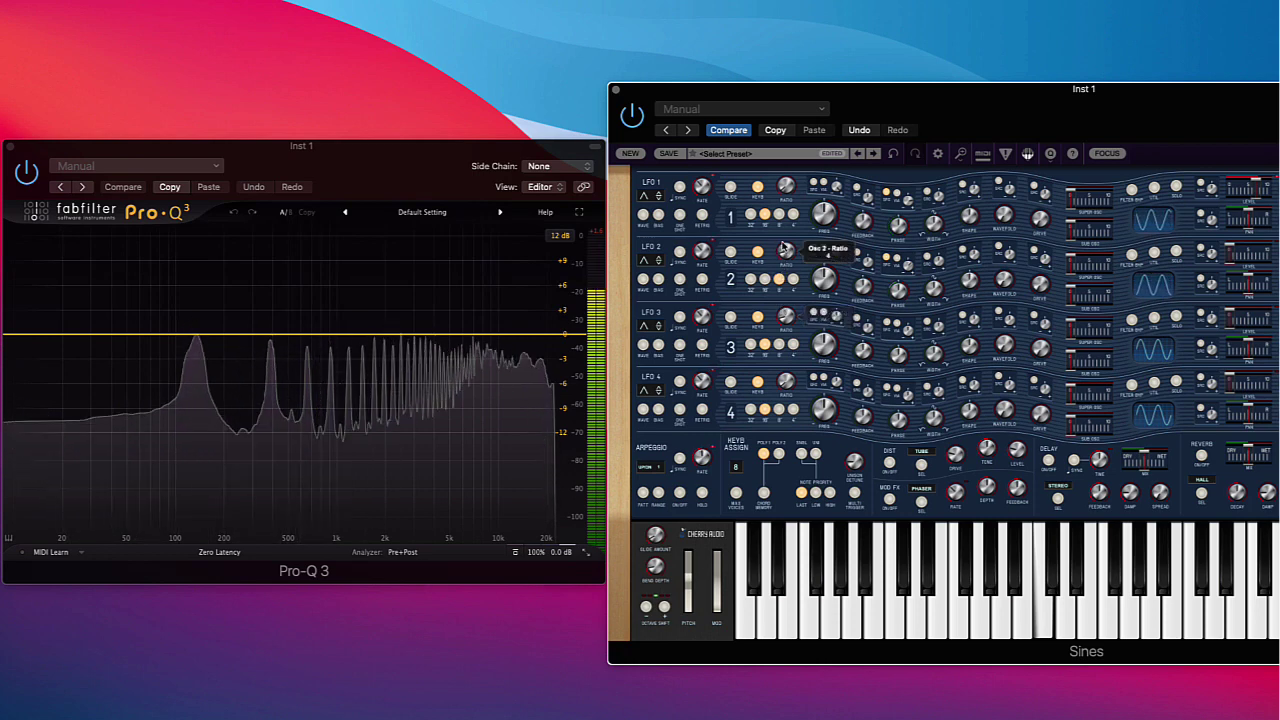
pyautogui.moveTo(786, 249); pyautogui.dragTo(784, 328)
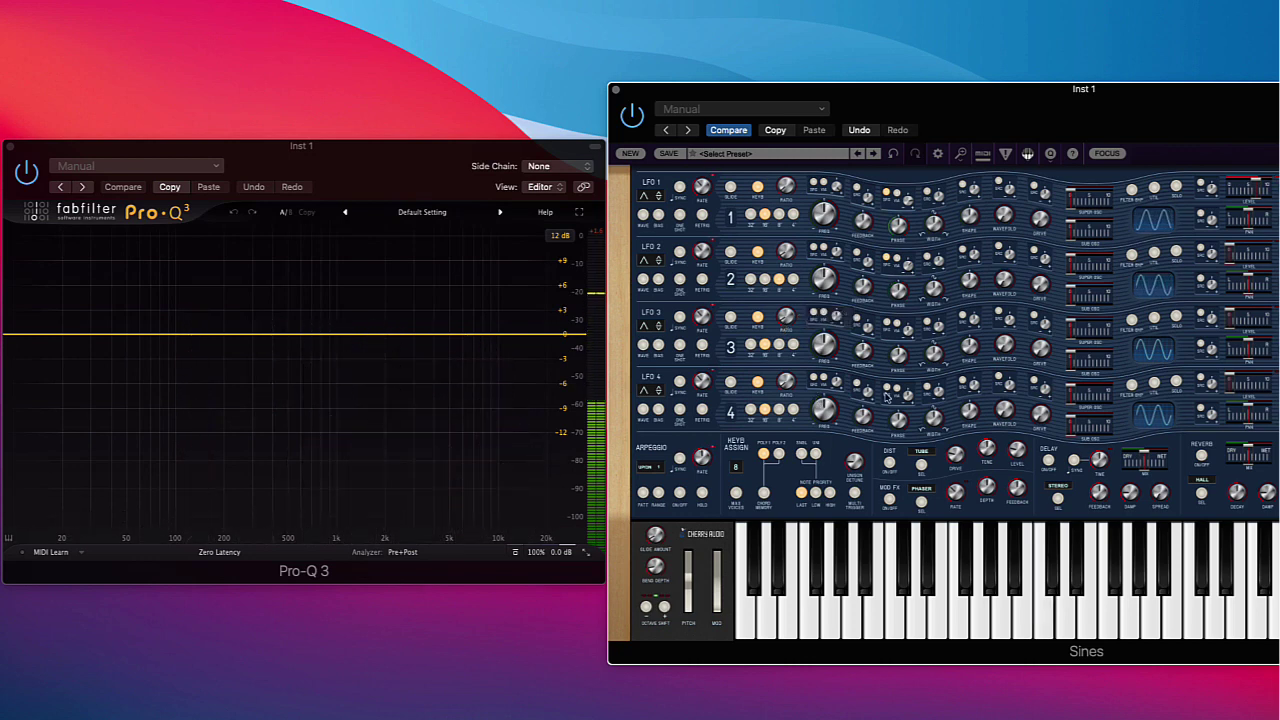
# Step: Assign OSC 4 as oscillator 3's phase modulation source
pyautogui.click(888, 325)
pyautogui.moveTo(861, 377)
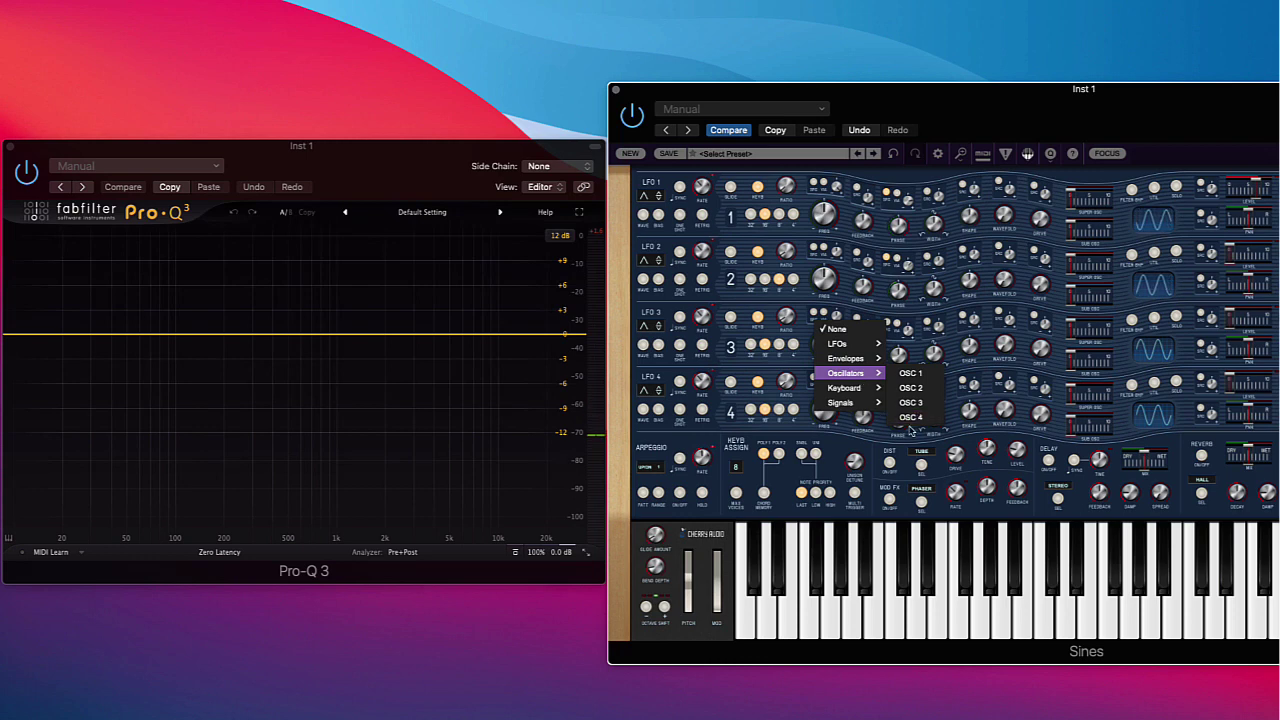
pyautogui.click(911, 418)
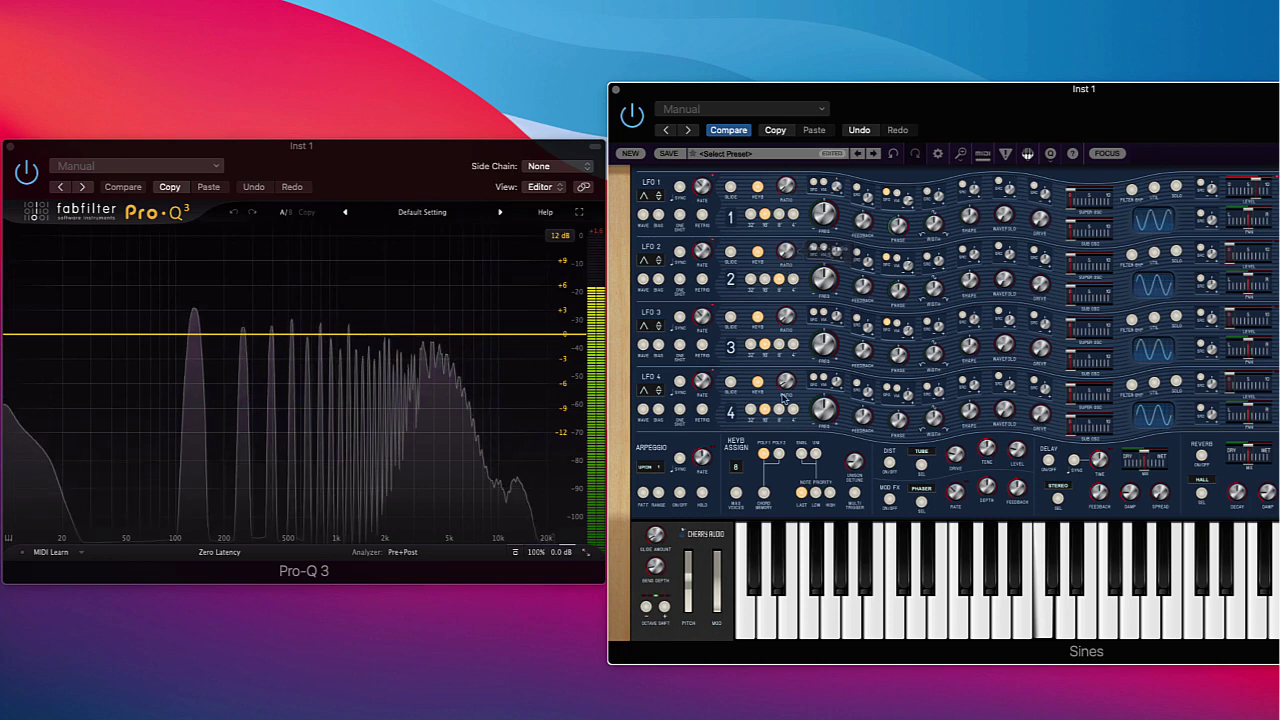
# Step: Vary the ratios of oscillators 4 and 2 while holding a note
pyautogui.moveTo(786, 380); pyautogui.dragTo(783, 383)
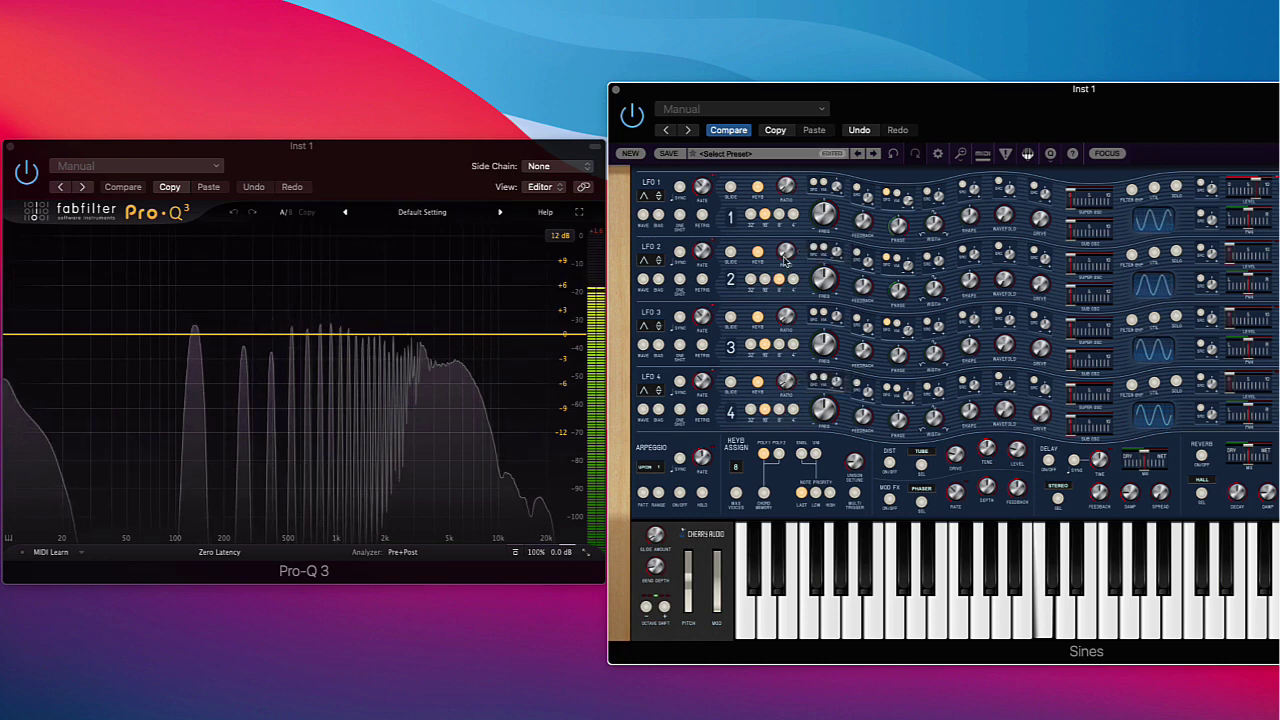
pyautogui.moveTo(782, 255); pyautogui.dragTo(781, 250)
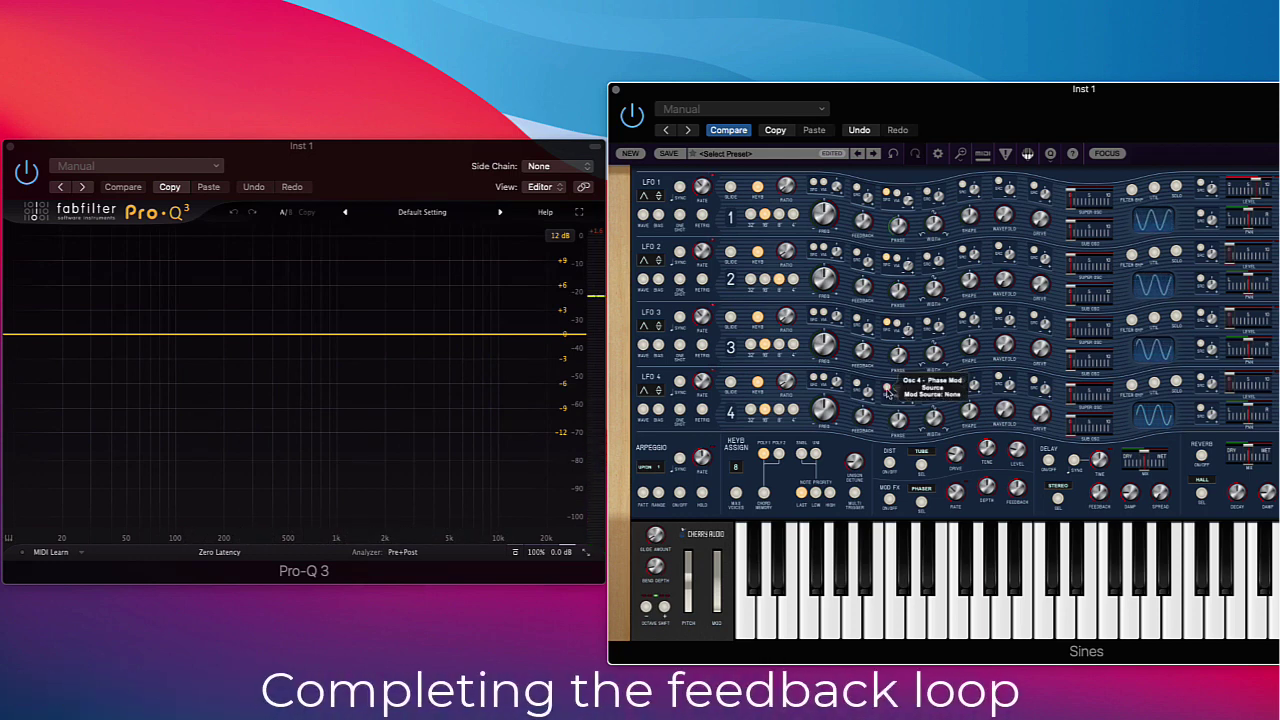
# Step: Assign OSC 1 as oscillator 4's phase modulation source and raise the modulation amount to close the feedback loop
pyautogui.click(886, 391)
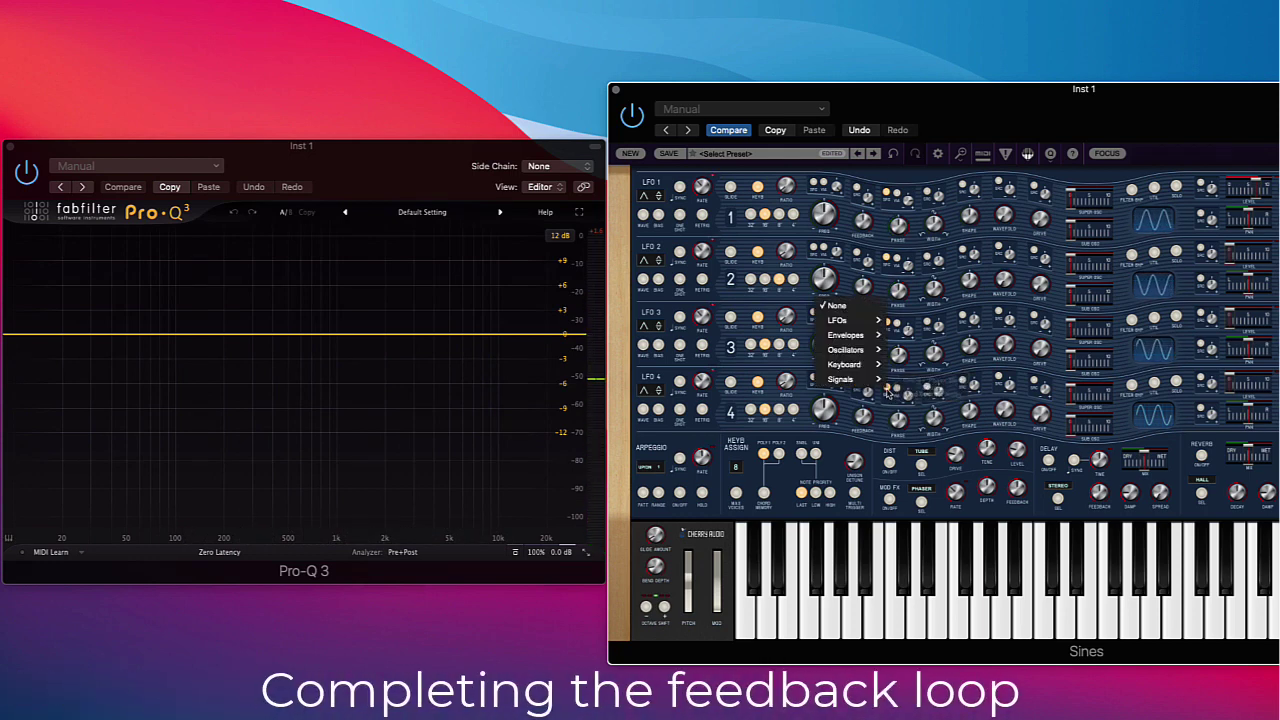
pyautogui.moveTo(866, 338)
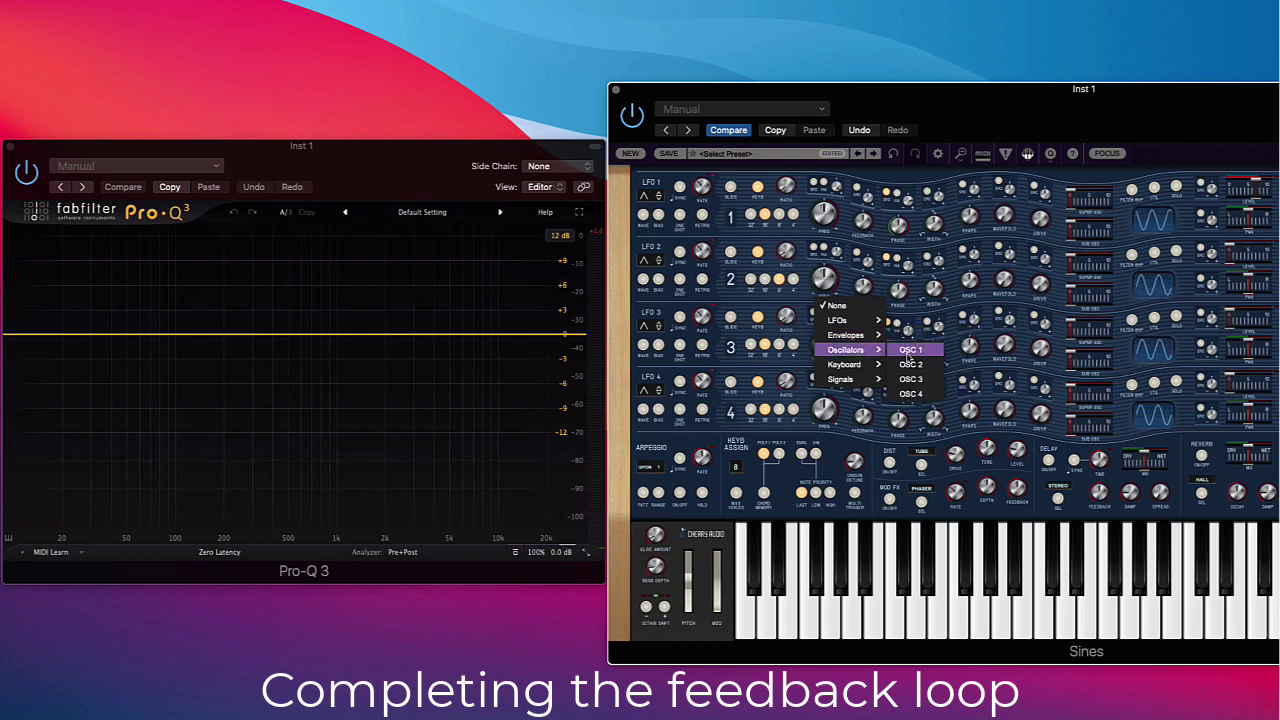
pyautogui.click(908, 352)
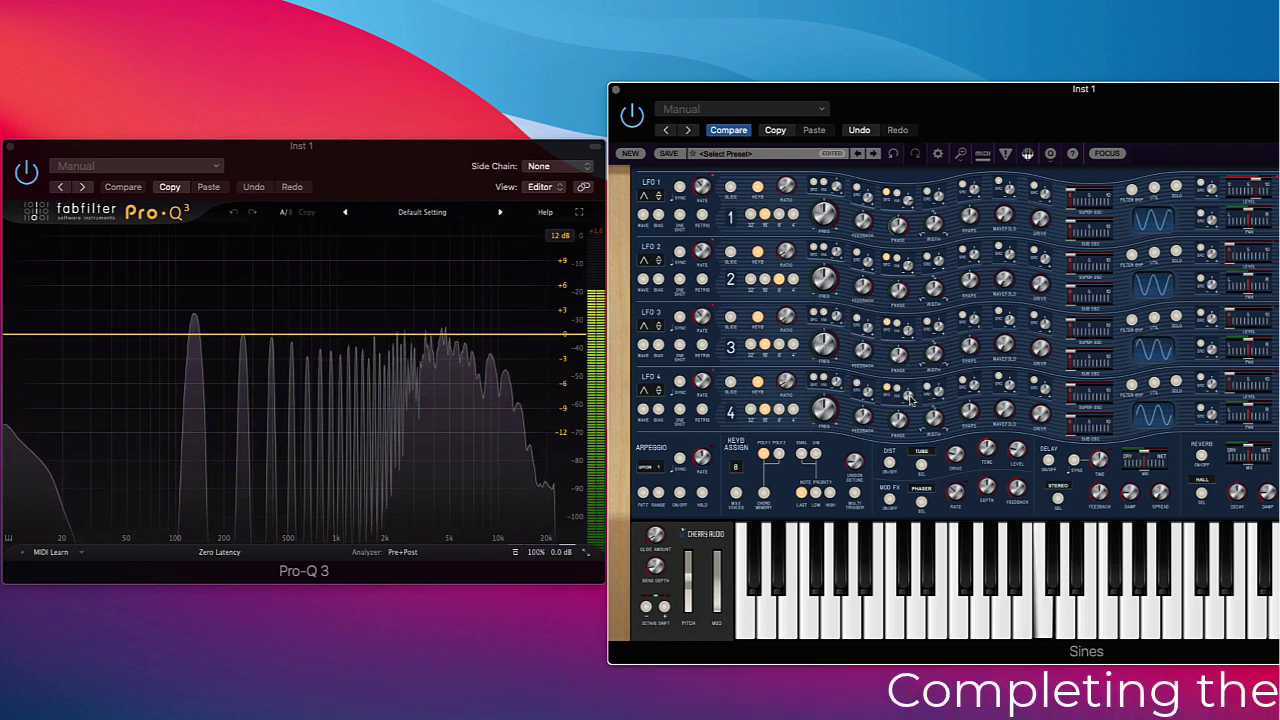
pyautogui.moveTo(908, 394); pyautogui.dragTo(912, 376)
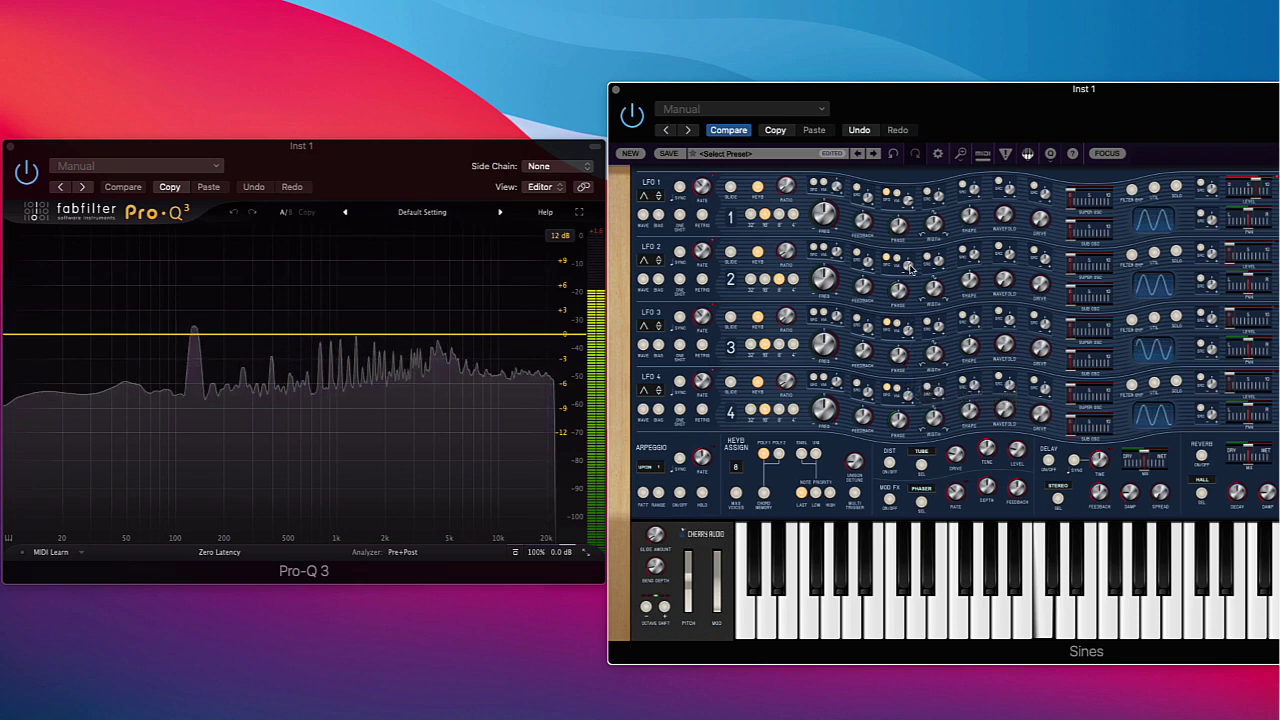
# Step: Rebalance the phase modulation amounts of oscillators 2, 1, 3 and 4 within the feedback loop
pyautogui.moveTo(910, 268); pyautogui.dragTo(907, 264)
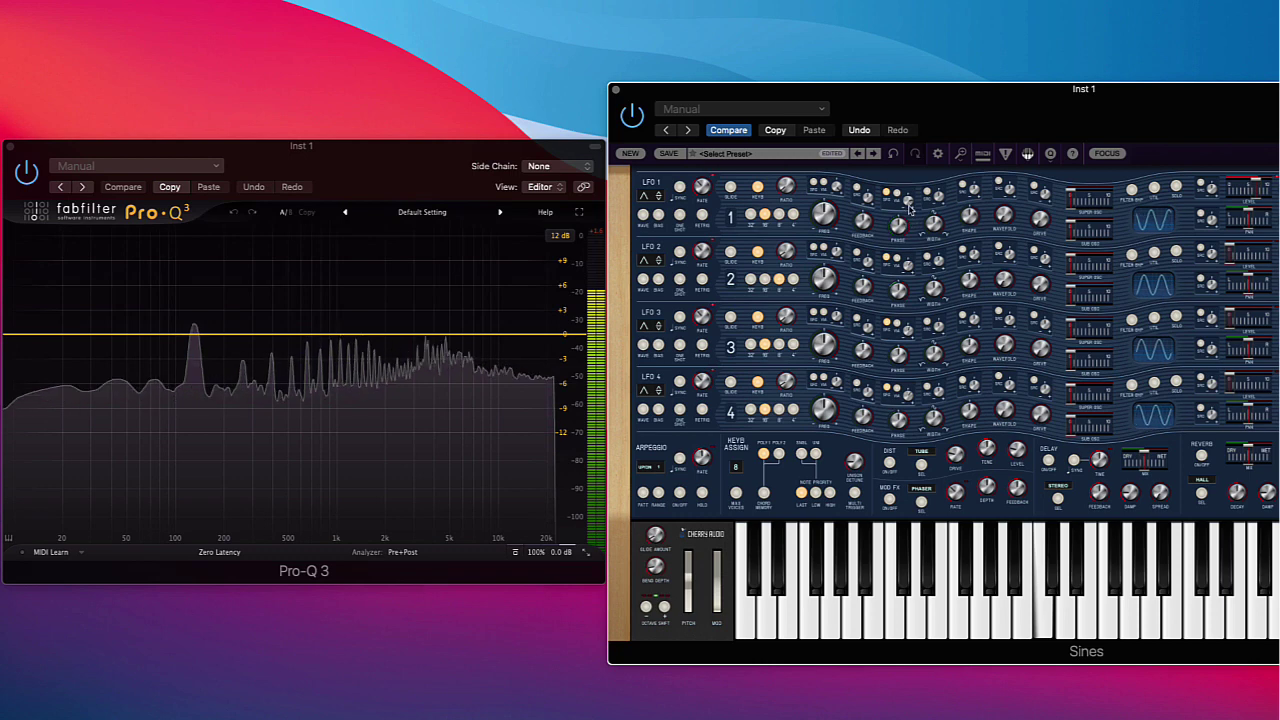
pyautogui.moveTo(908, 205); pyautogui.dragTo(911, 224)
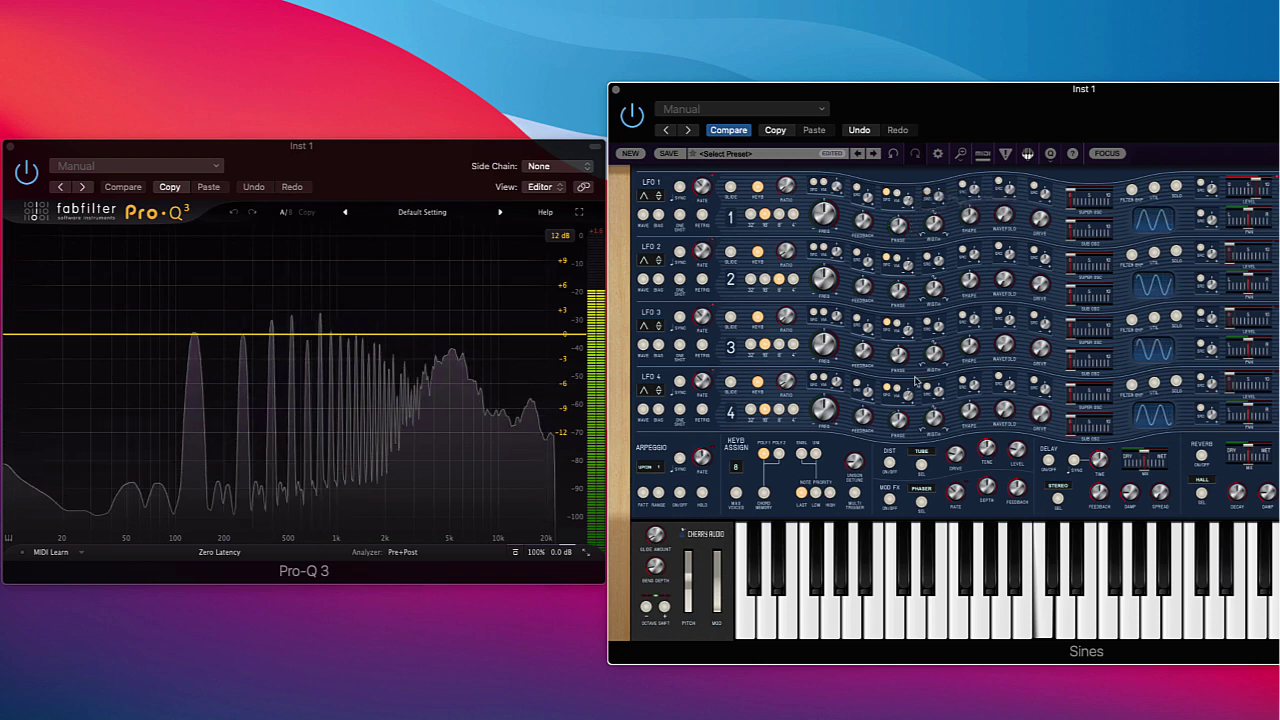
pyautogui.moveTo(909, 330); pyautogui.dragTo(913, 348)
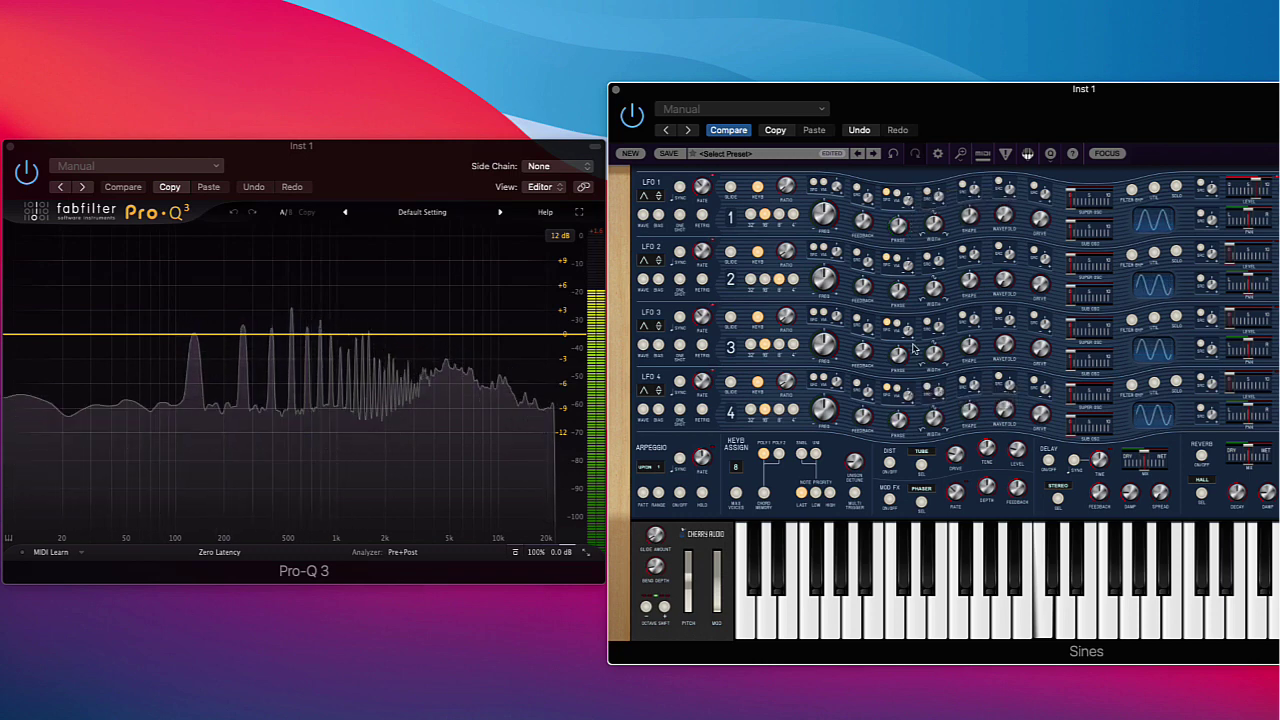
pyautogui.moveTo(909, 331)
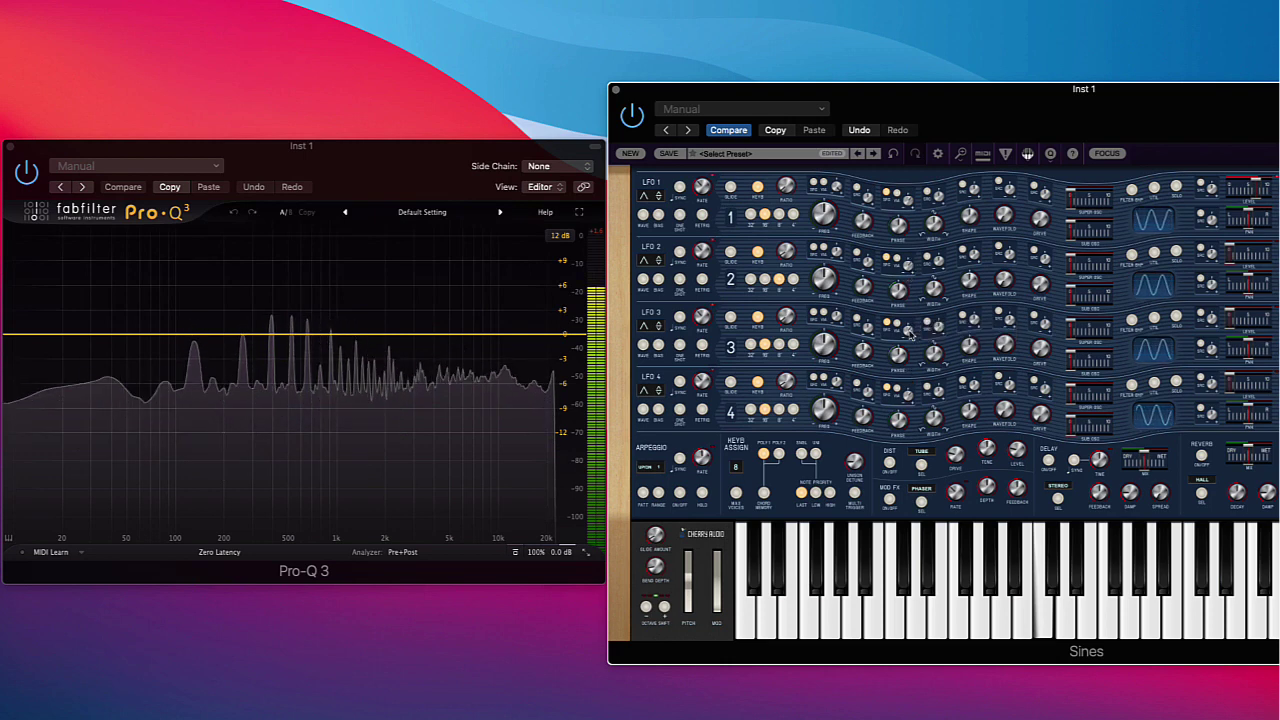
pyautogui.moveTo(910, 399)
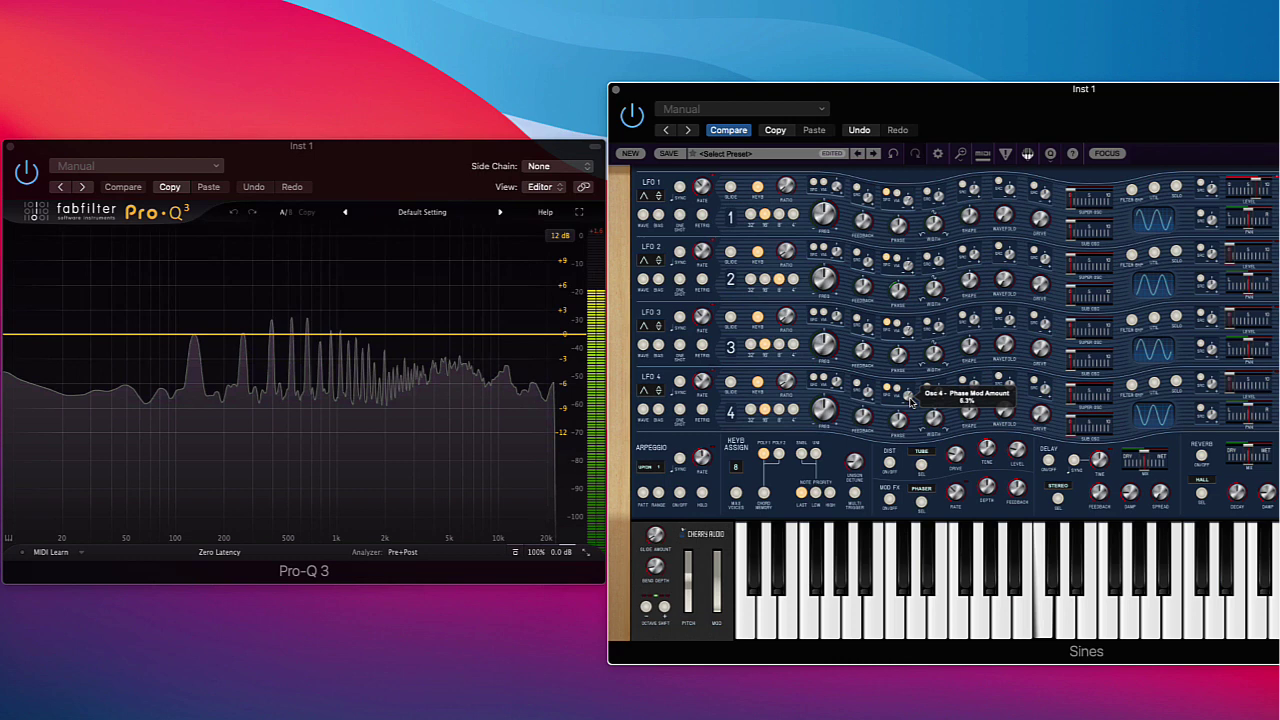
pyautogui.moveTo(910, 402); pyautogui.dragTo(910, 401)
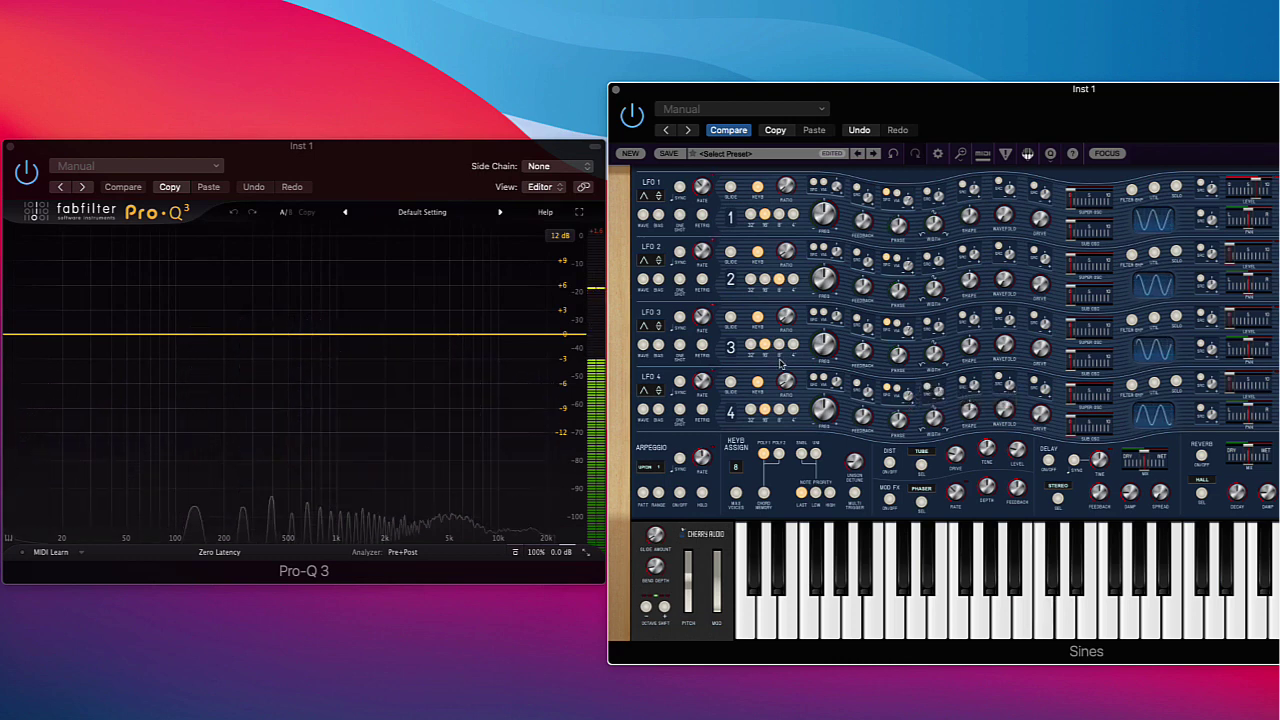
# Step: Adjust oscillator 4's ratio and try other ratios for oscillator 2 with the feedback loop running
pyautogui.moveTo(785, 387); pyautogui.dragTo(785, 364)
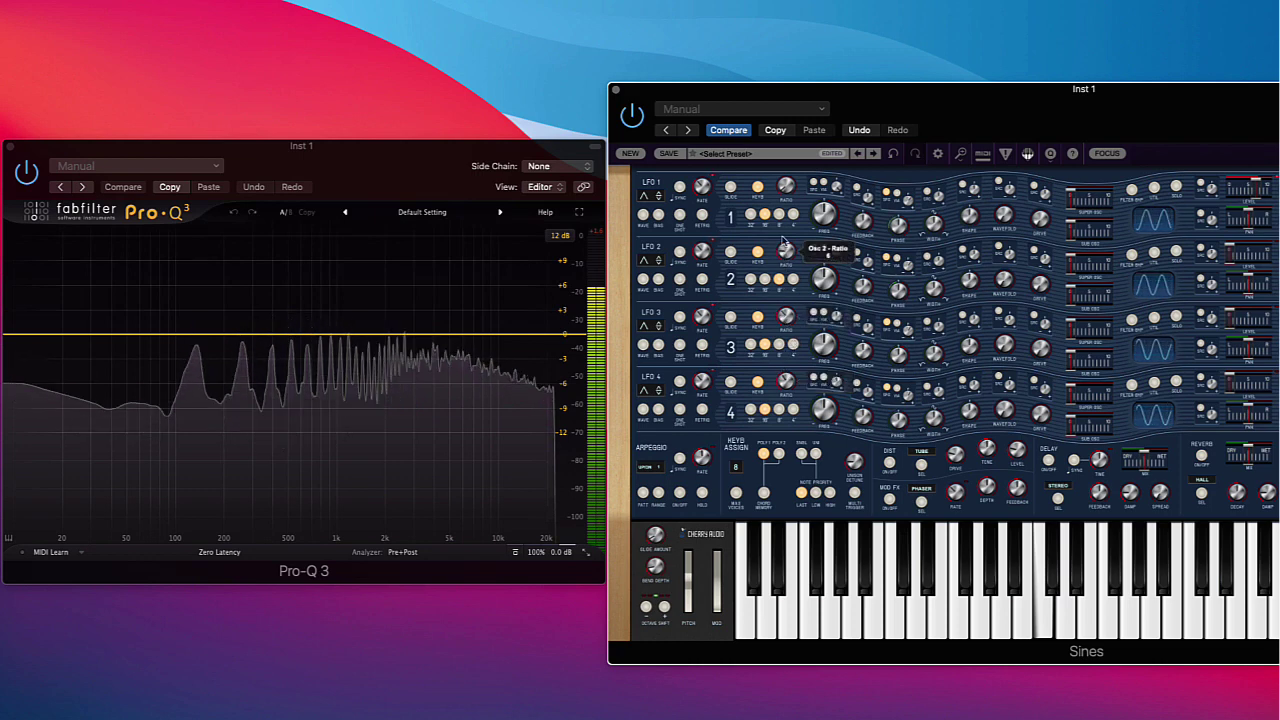
pyautogui.moveTo(786, 228); pyautogui.dragTo(795, 220)
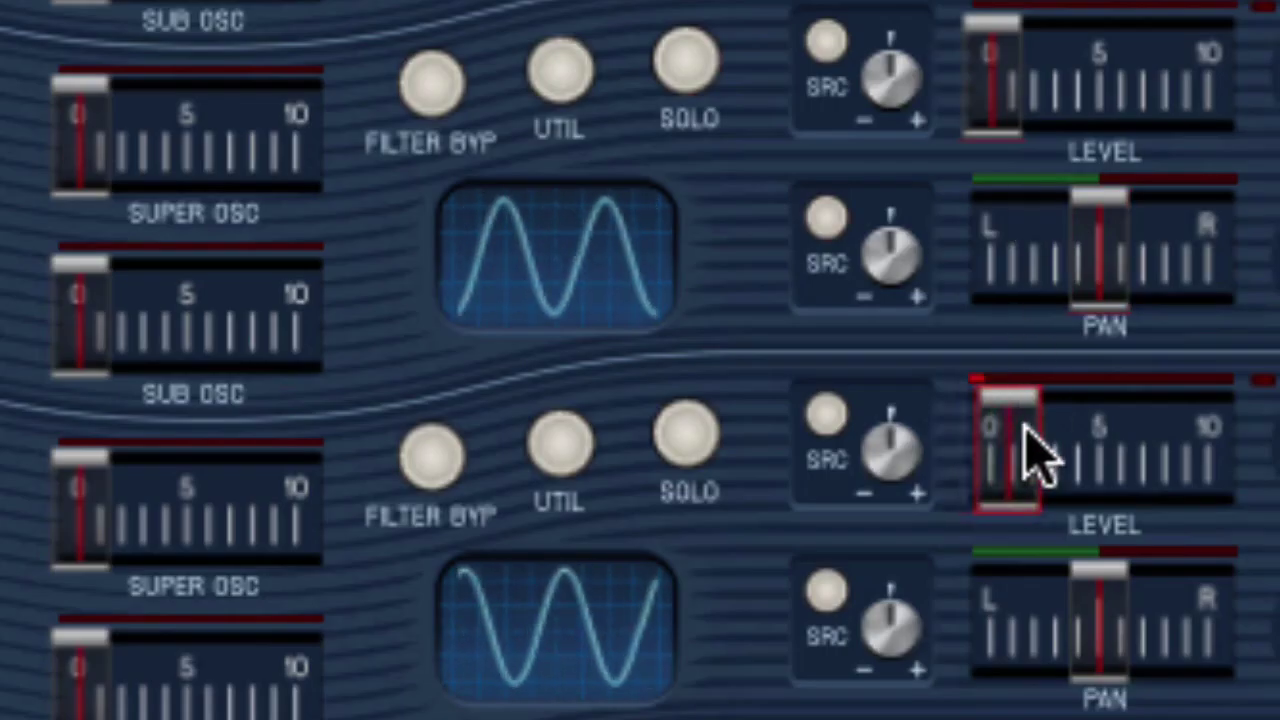
# Step: Raise the output levels of oscillators 3, 2 and 4, with oscillator 2 at about 78.9% and oscillator 4 at about 73.1%
pyautogui.moveTo(1035, 455); pyautogui.dragTo(1168, 510)
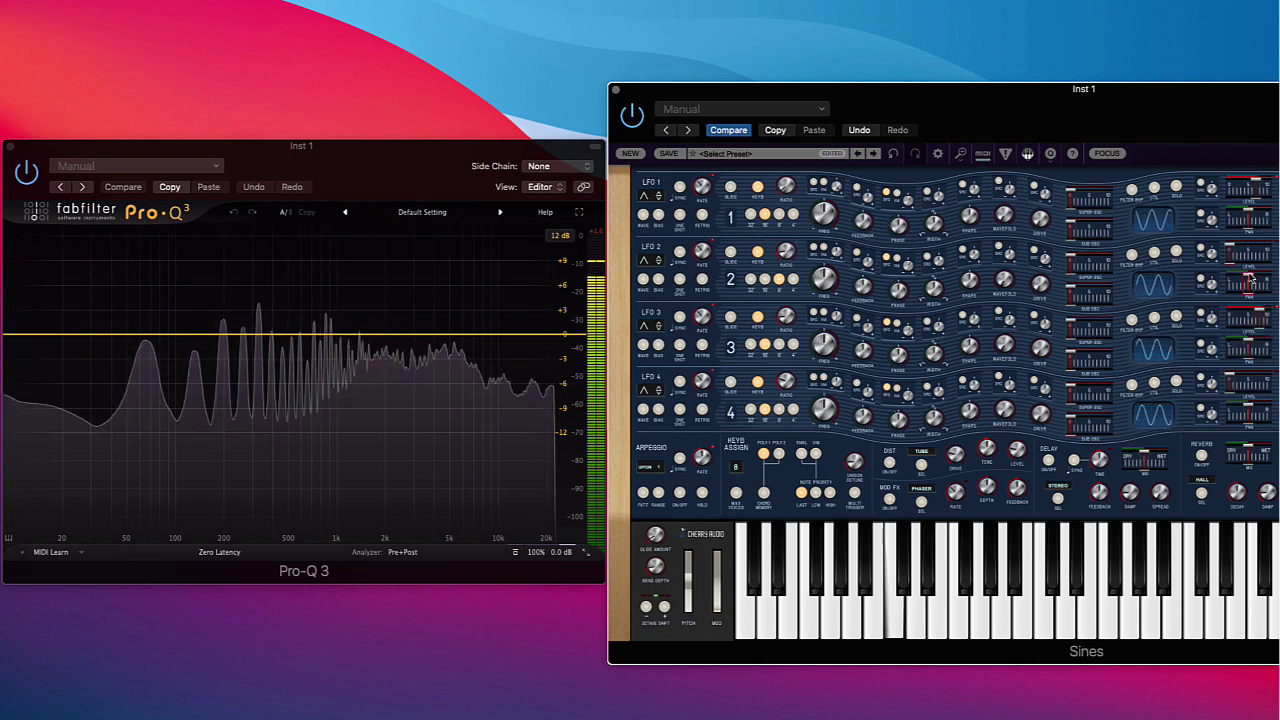
pyautogui.moveTo(1240, 261); pyautogui.dragTo(1255, 263)
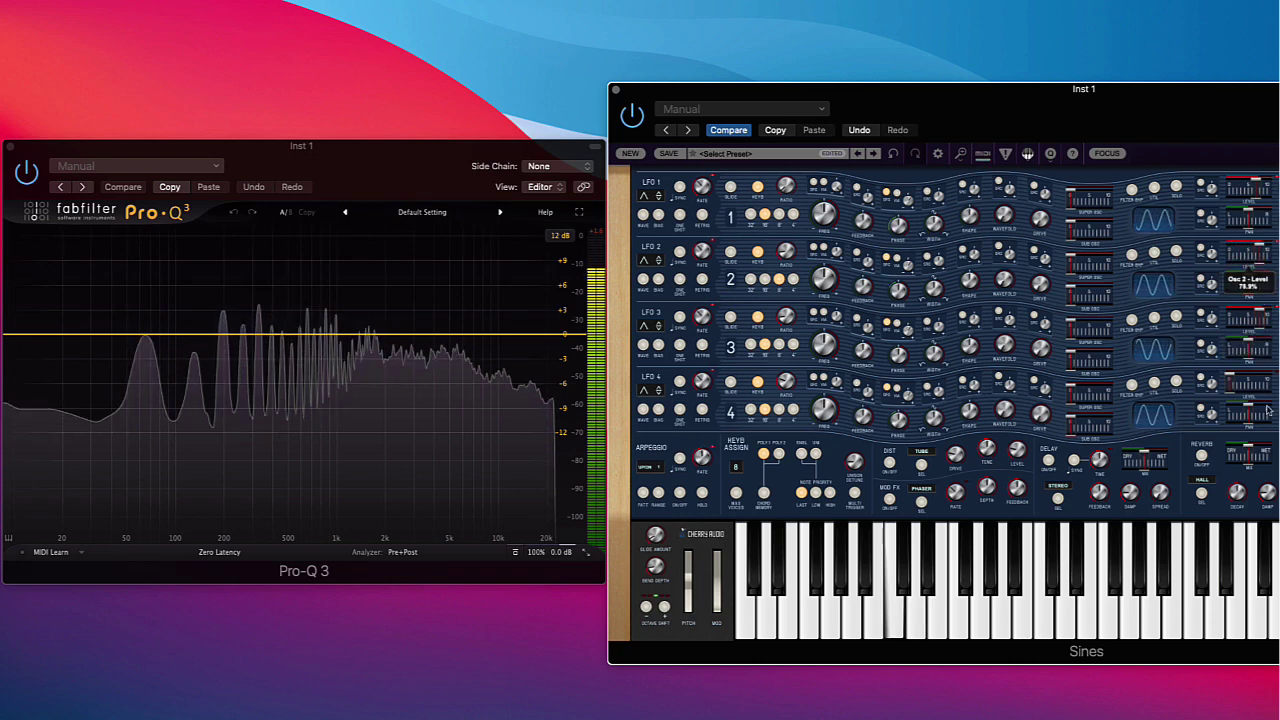
pyautogui.moveTo(1232, 383); pyautogui.dragTo(1249, 385)
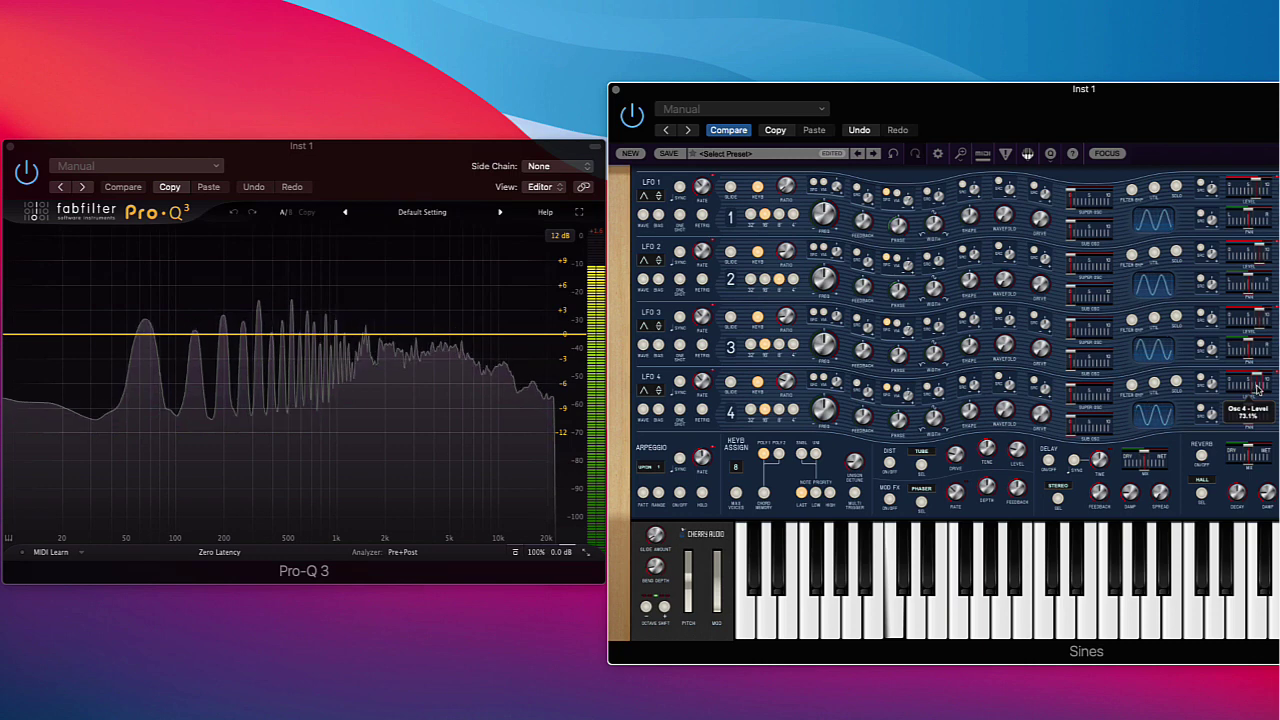
# Step: Lower oscillator 2's output level to zero and vary its ratio
pyautogui.moveTo(1258, 258); pyautogui.dragTo(1218, 258)
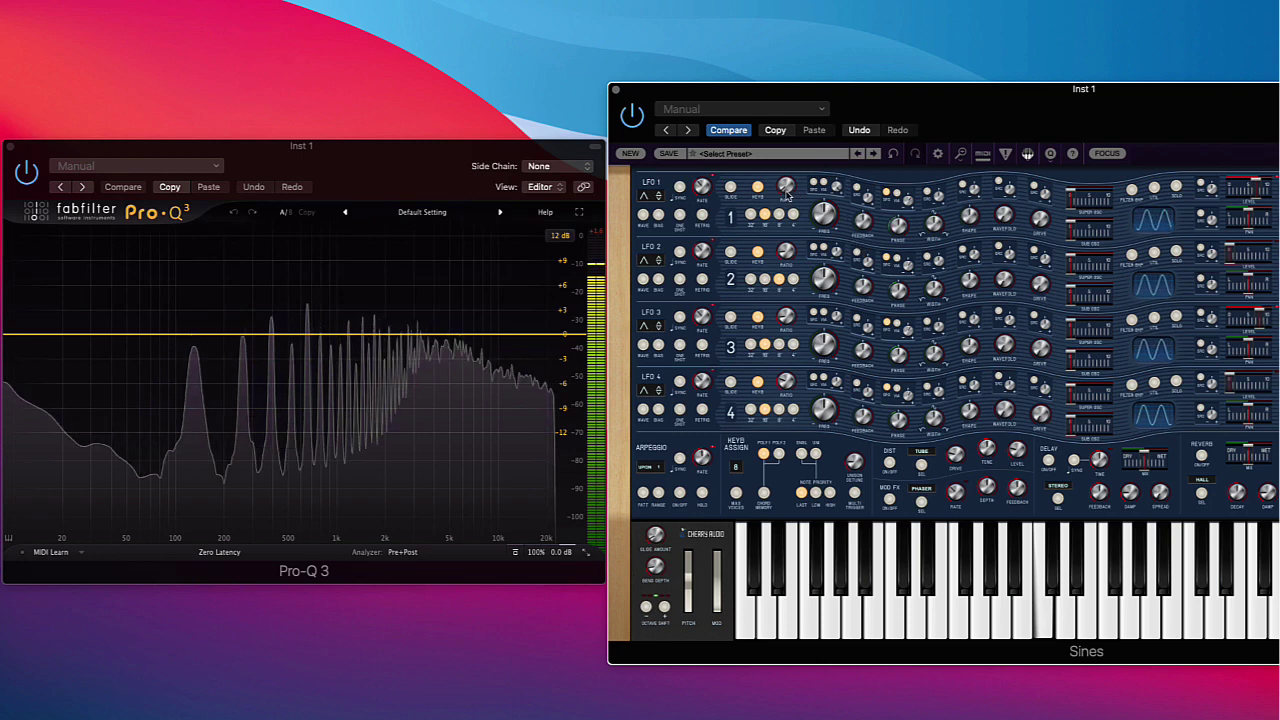
pyautogui.moveTo(787, 202)
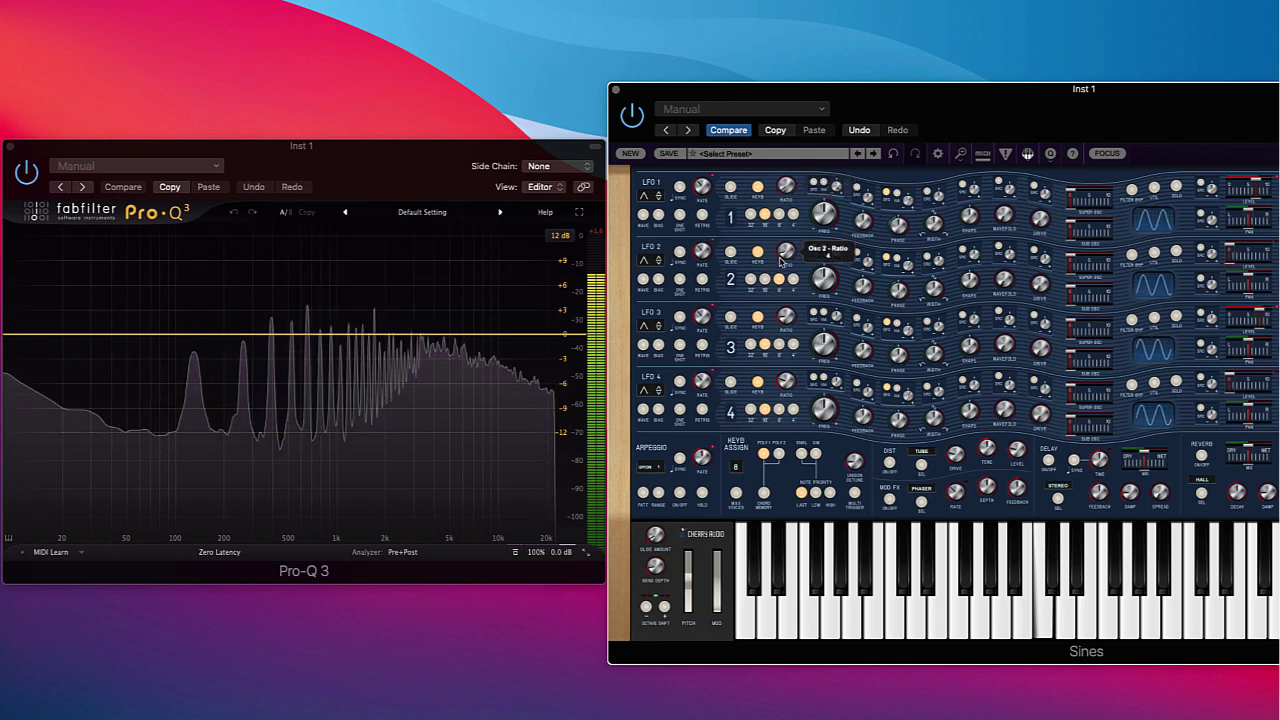
pyautogui.moveTo(781, 257); pyautogui.dragTo(781, 253)
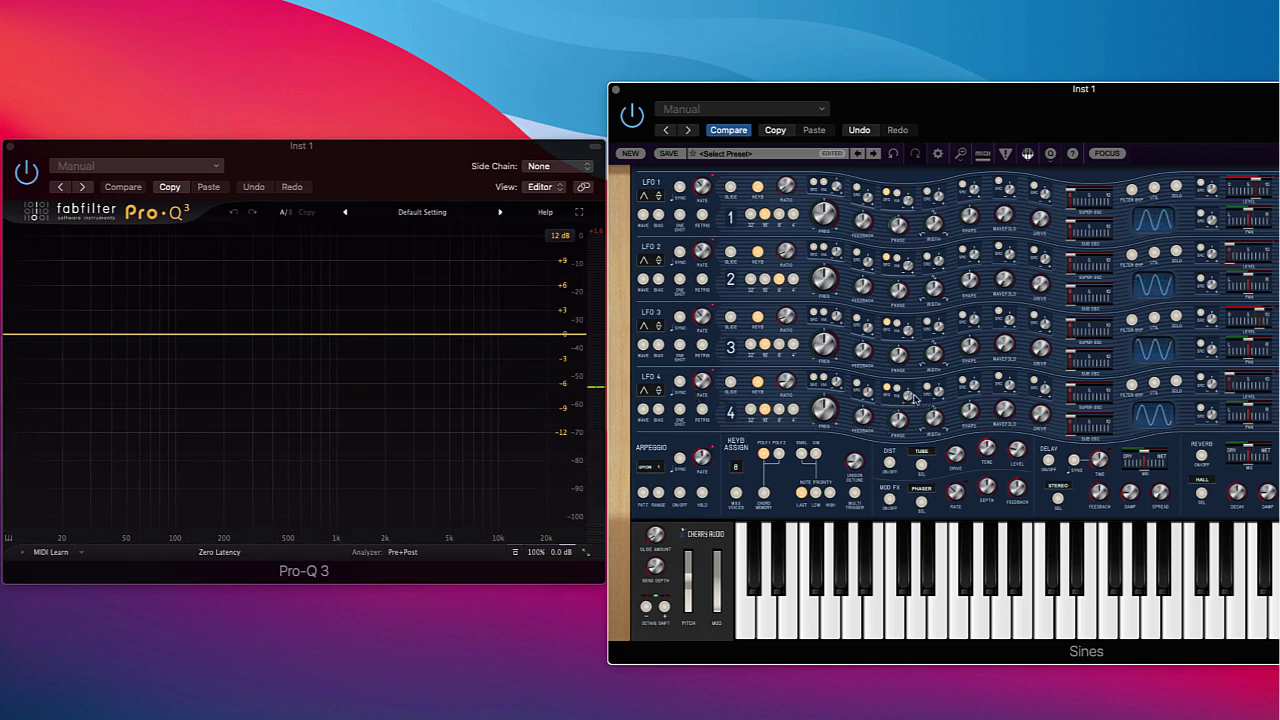
# Step: Set the phase modulation via sources to LFO 1 for oscillator 1 and LFO 2 for oscillator 2
pyautogui.click(897, 195)
pyautogui.moveTo(874, 218)
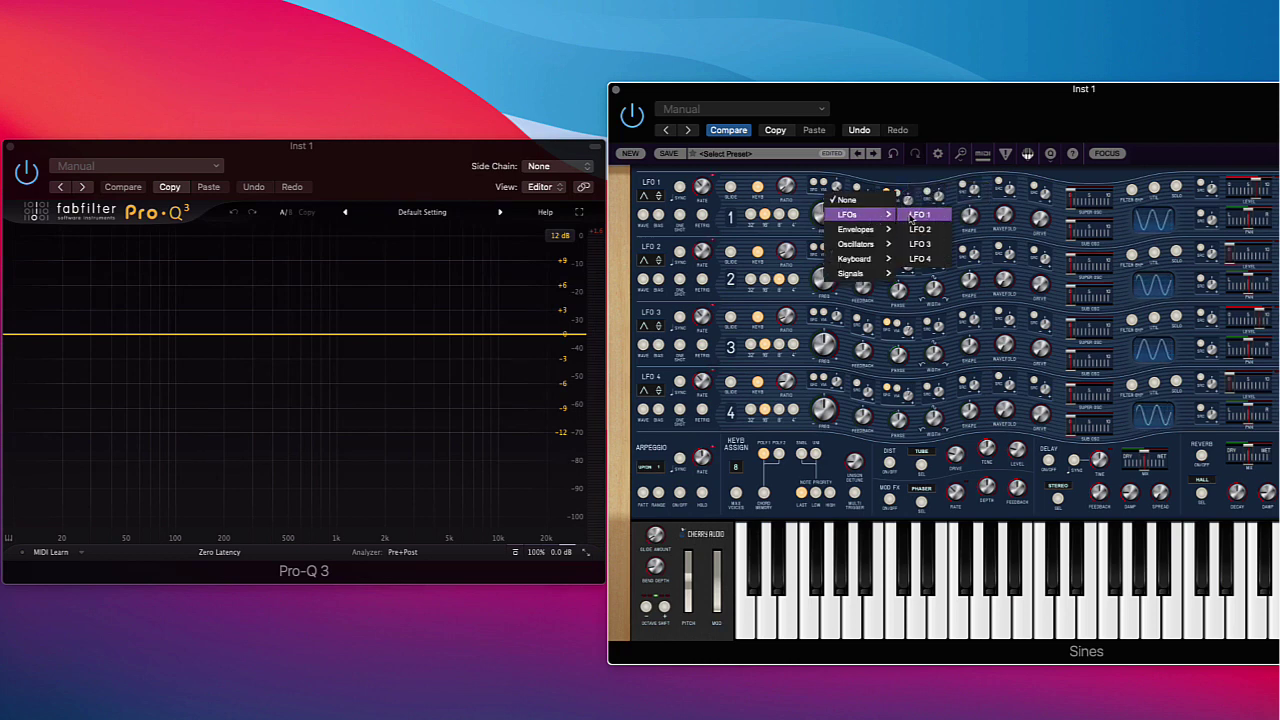
pyautogui.click(912, 216)
pyautogui.click(900, 258)
pyautogui.moveTo(880, 291)
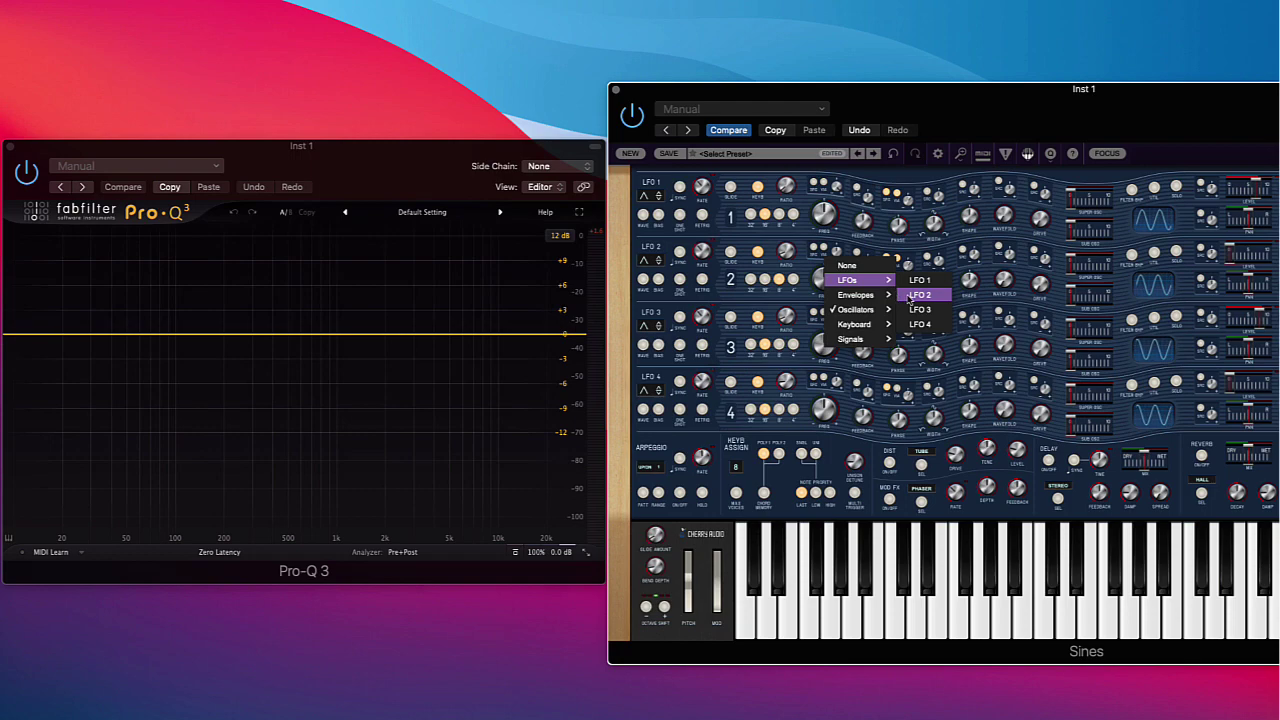
pyautogui.click(901, 324)
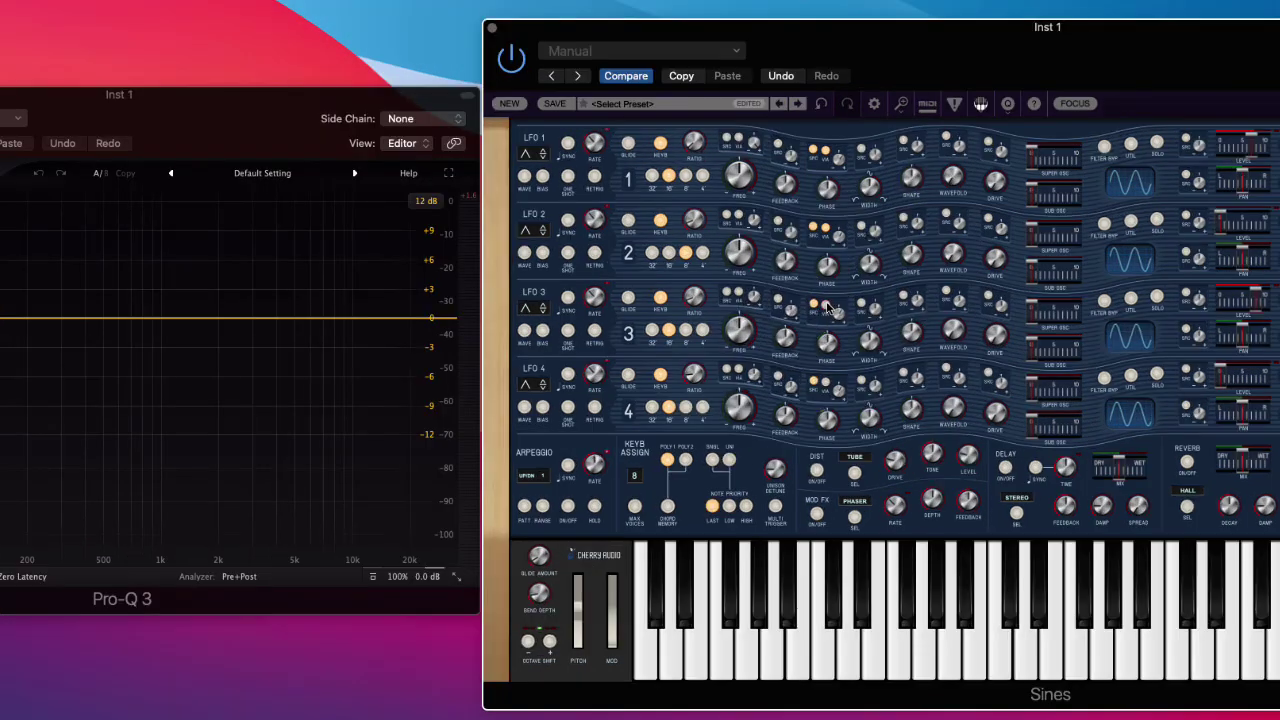
# Step: Set the phase modulation via sources to LFO 3 for oscillator 3 and LFO 4 for oscillator 4
pyautogui.click(828, 310)
pyautogui.moveTo(815, 333)
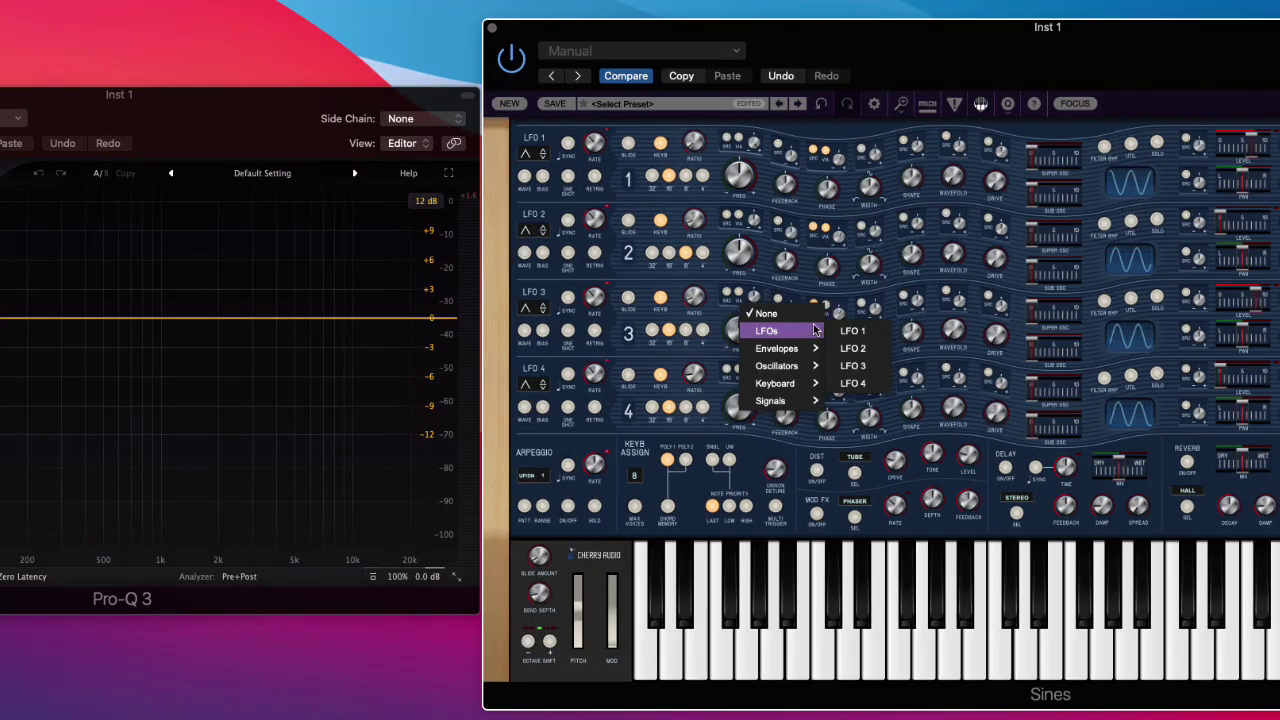
pyautogui.click(860, 375)
pyautogui.click(823, 384)
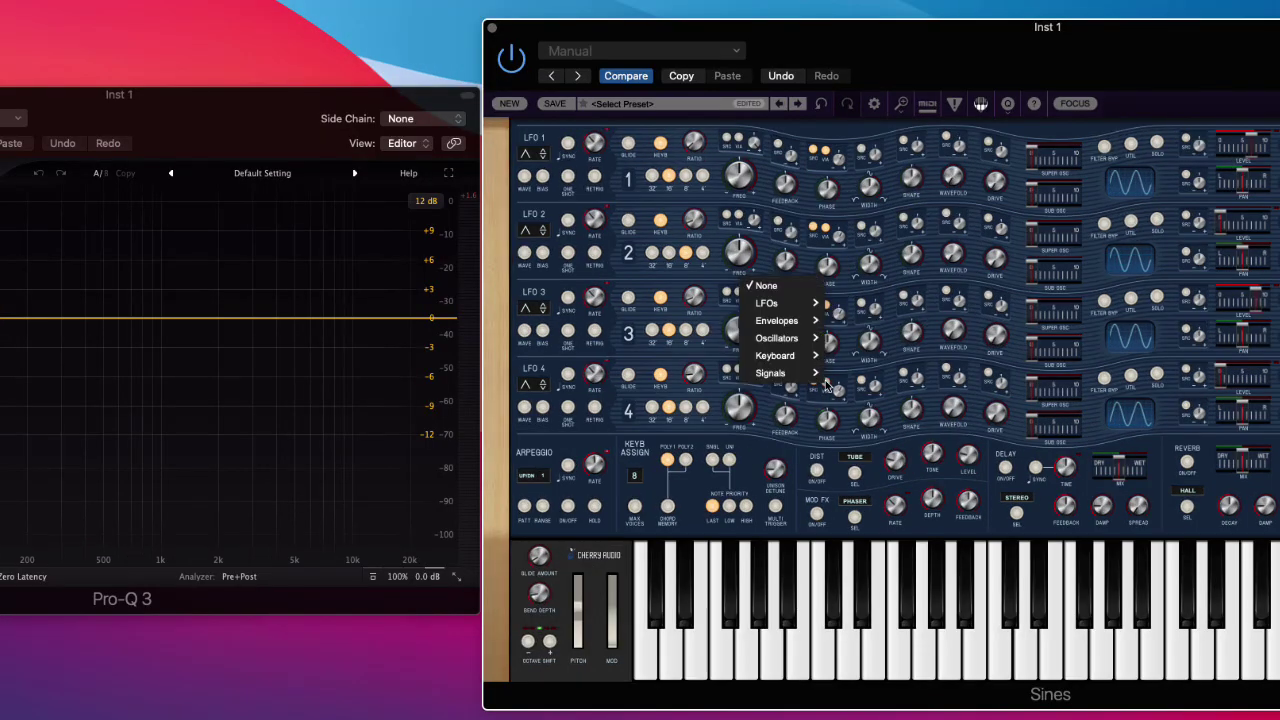
pyautogui.moveTo(800, 303)
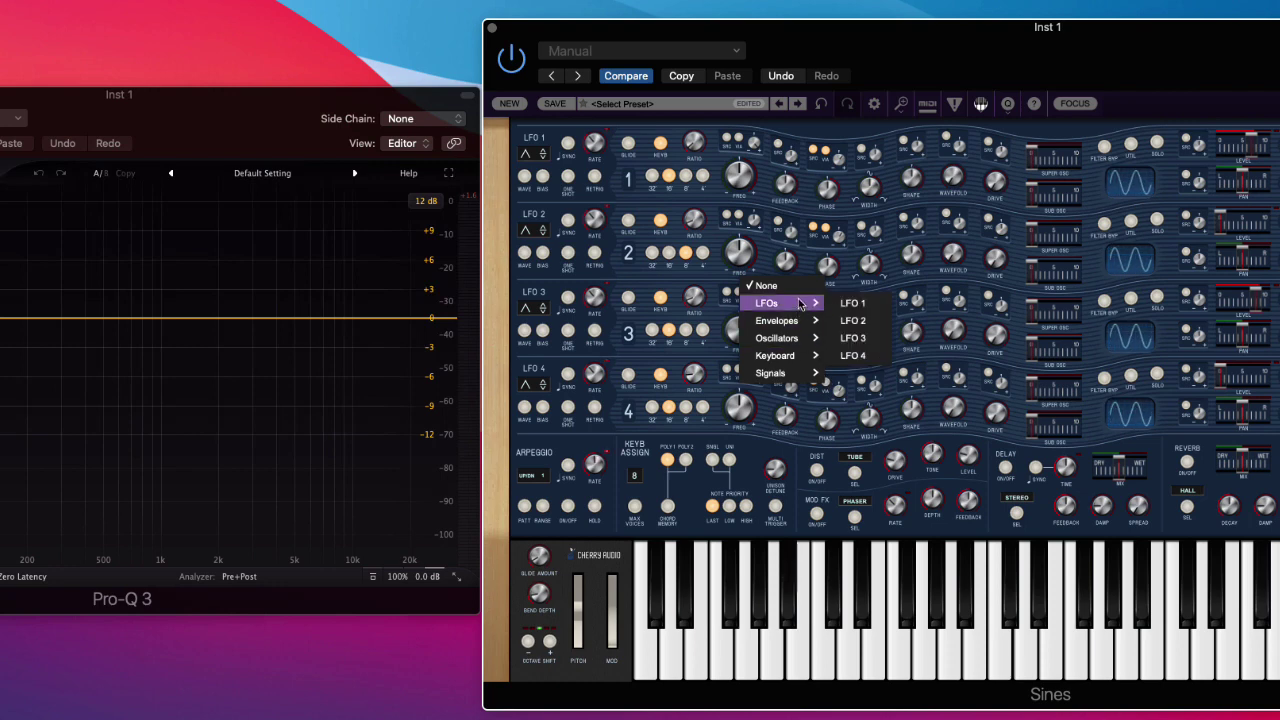
pyautogui.click(853, 355)
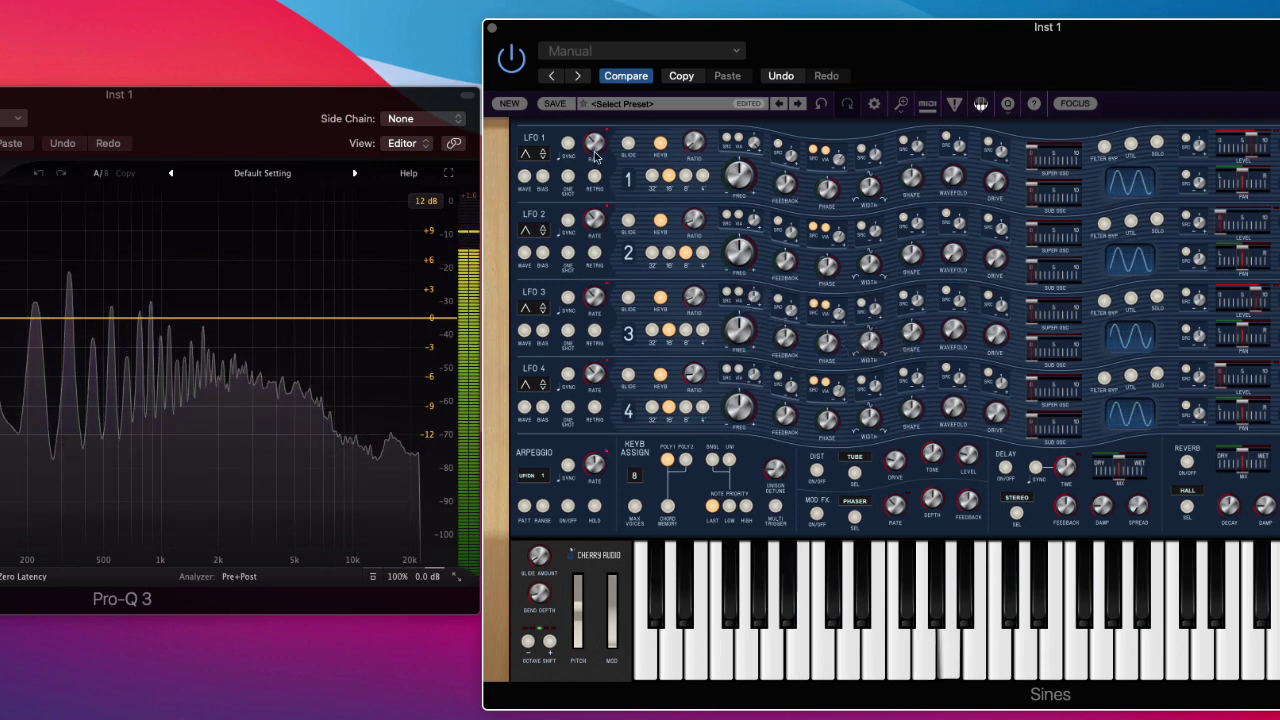
# Step: Adjust the rates of LFOs 1 to 4
pyautogui.moveTo(594, 141); pyautogui.dragTo(593, 396)
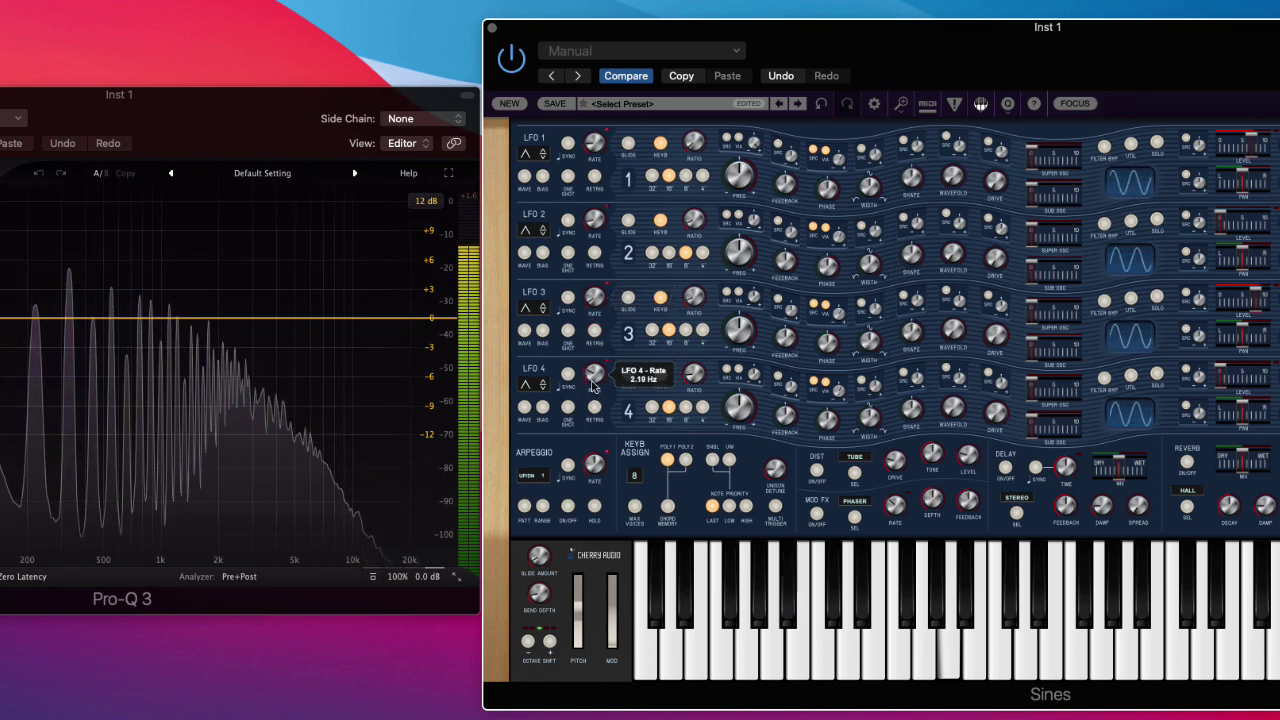
pyautogui.moveTo(606, 334); pyautogui.dragTo(601, 412)
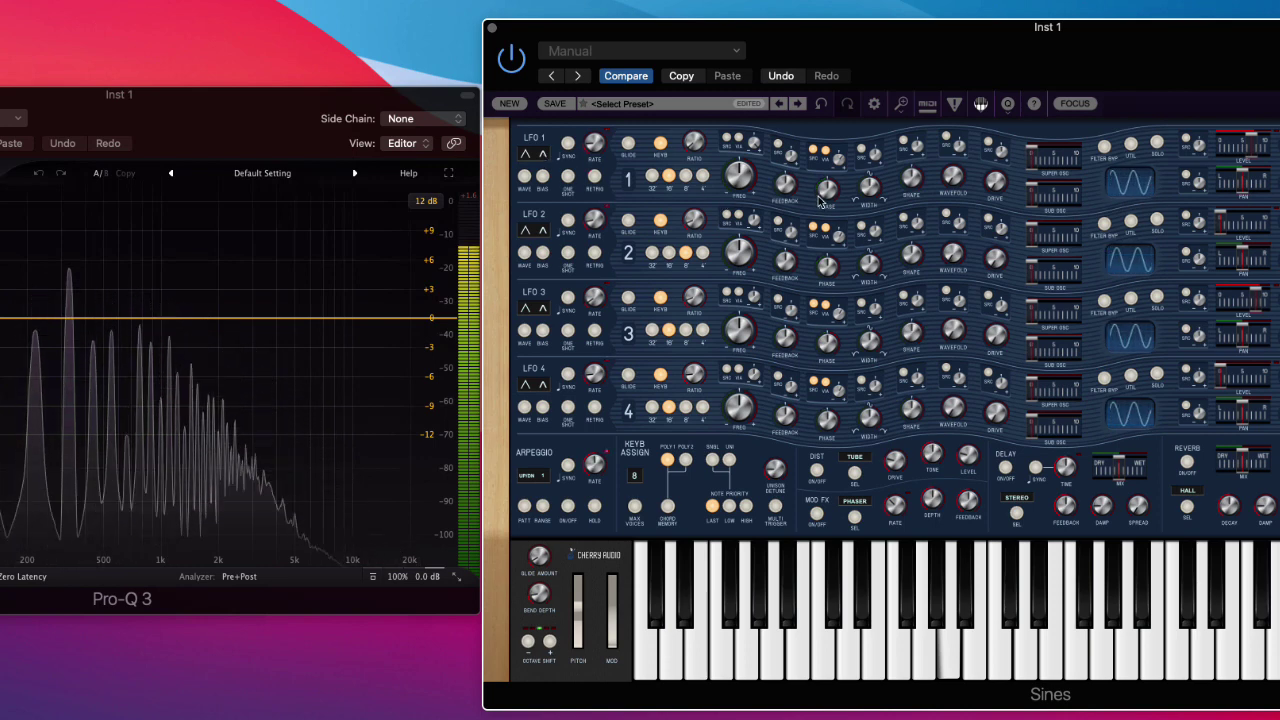
# Step: Readjust the oscillators' phase modulation amounts from oscillator 1 down to oscillator 4, with oscillator 4 at about 4.5%
pyautogui.moveTo(839, 161); pyautogui.dragTo(840, 173)
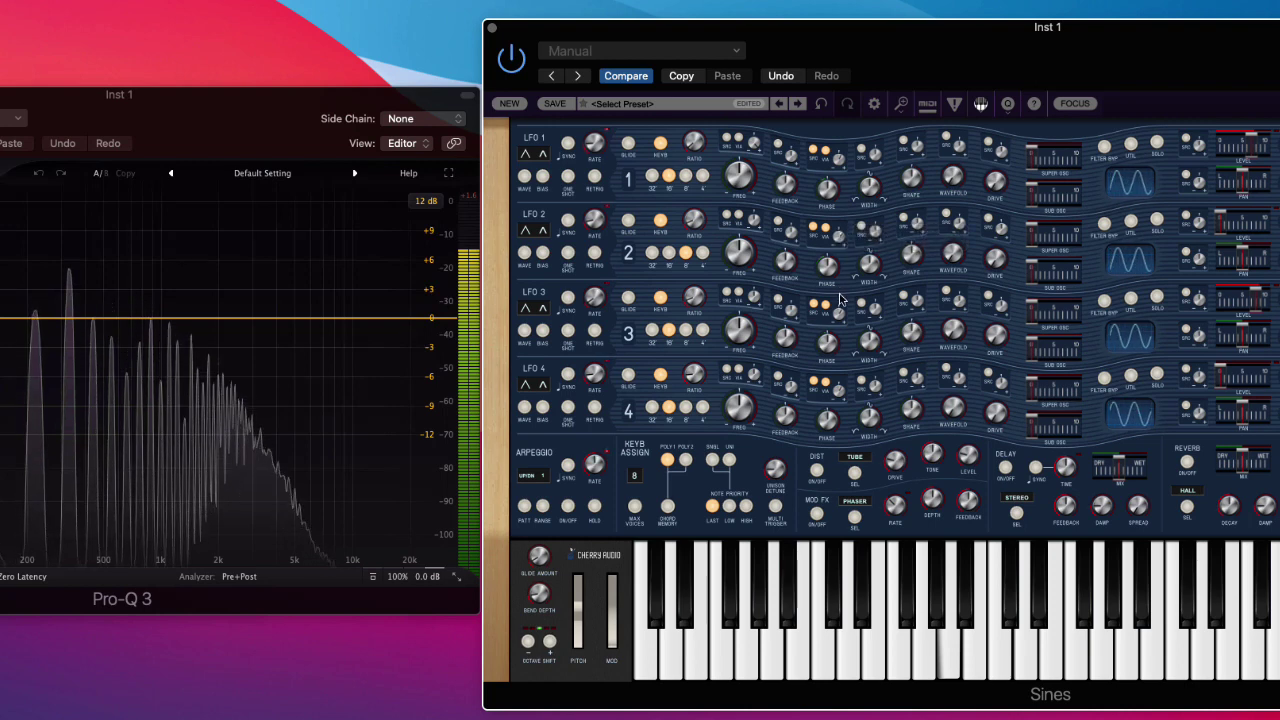
pyautogui.moveTo(840, 393)
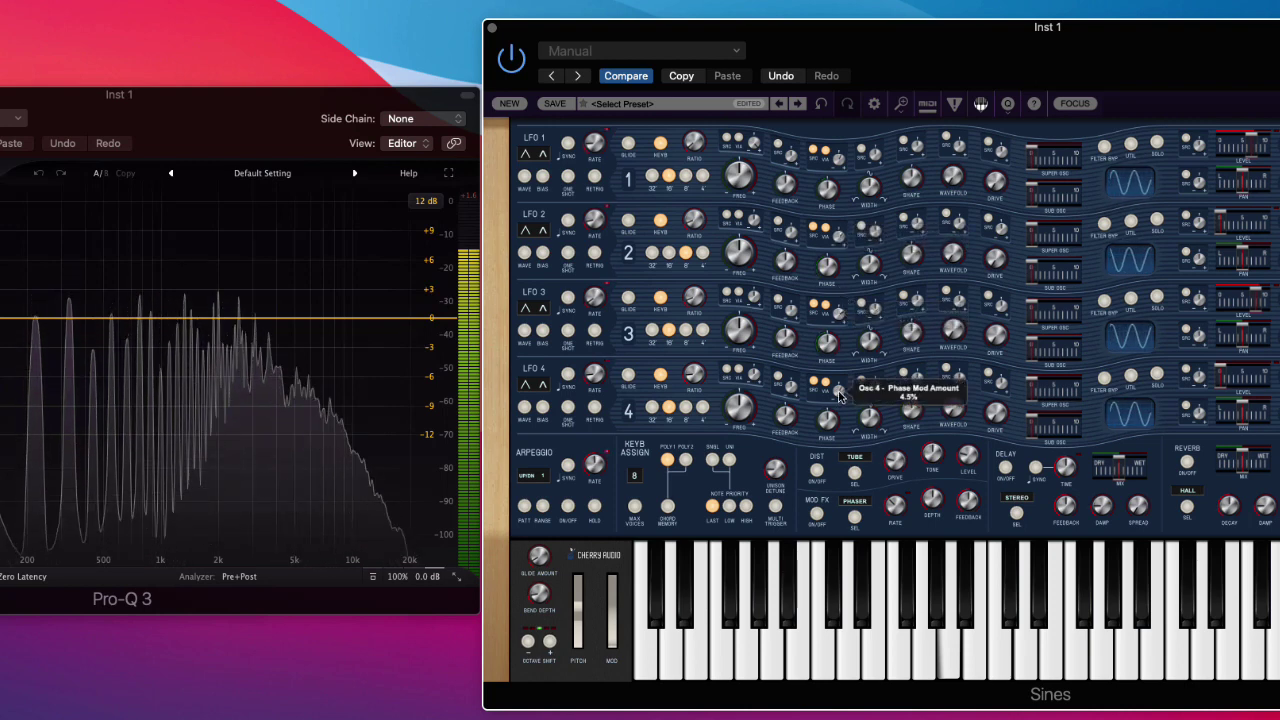
pyautogui.moveTo(839, 389); pyautogui.dragTo(839, 392)
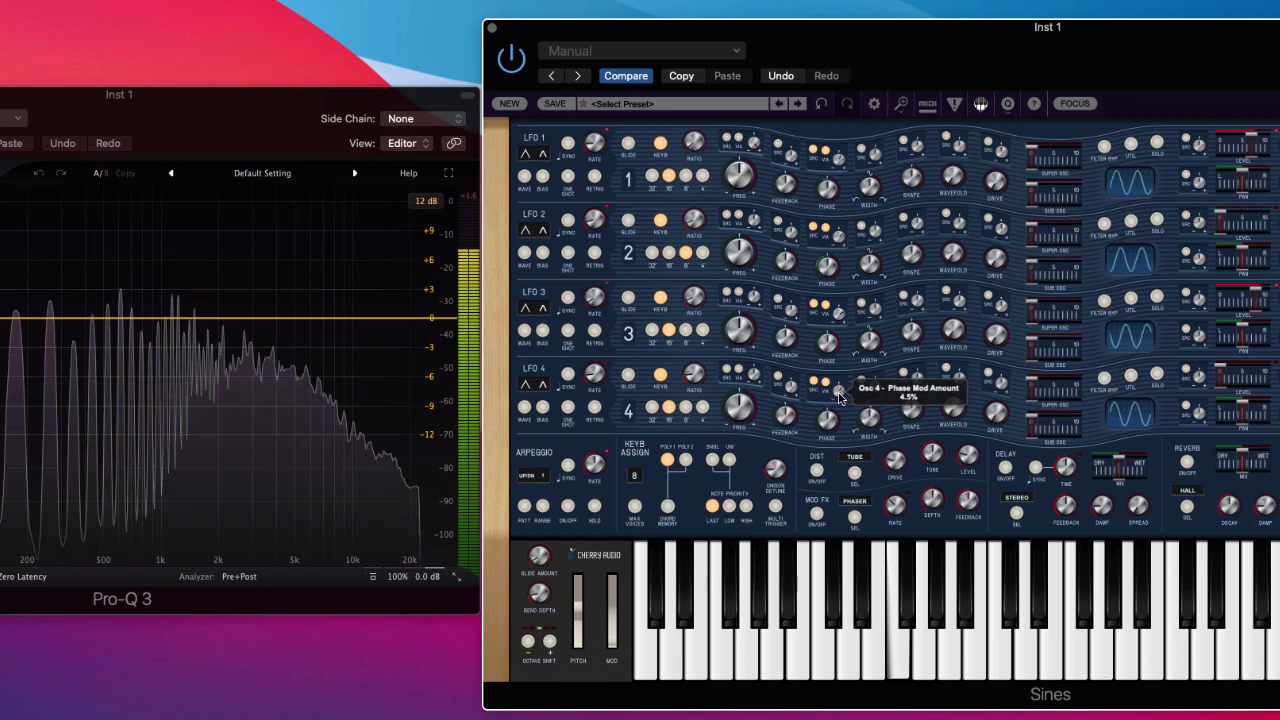
# Step: Change oscillator 3's ratio and readjust the phase modulation amounts of oscillators 4, 3, 2 and 1
pyautogui.moveTo(697, 298); pyautogui.dragTo(696, 322)
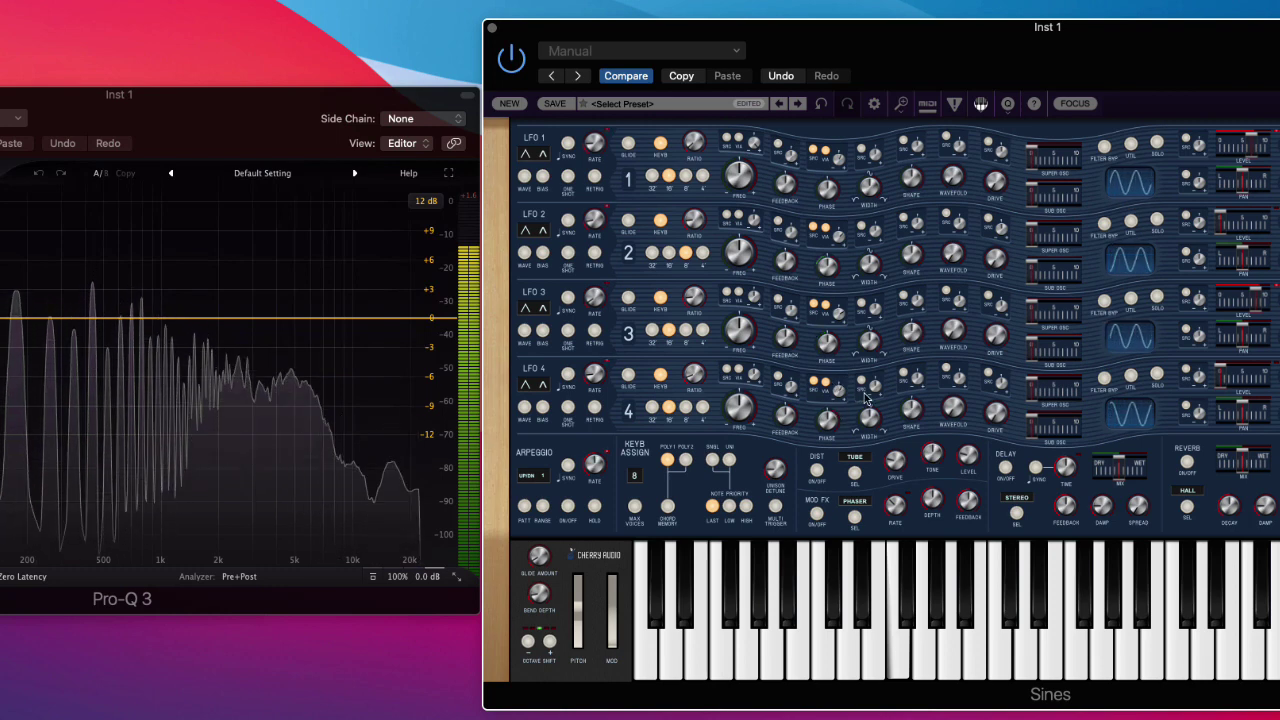
pyautogui.moveTo(843, 388)
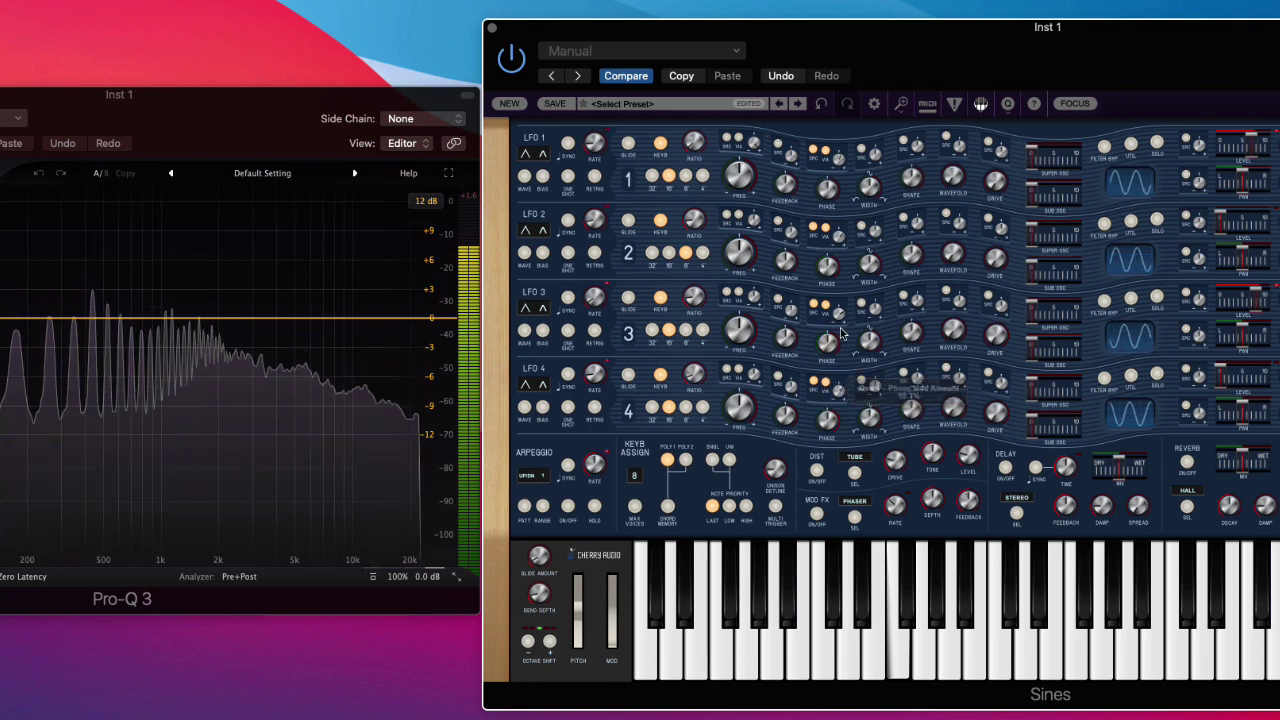
pyautogui.moveTo(843, 300)
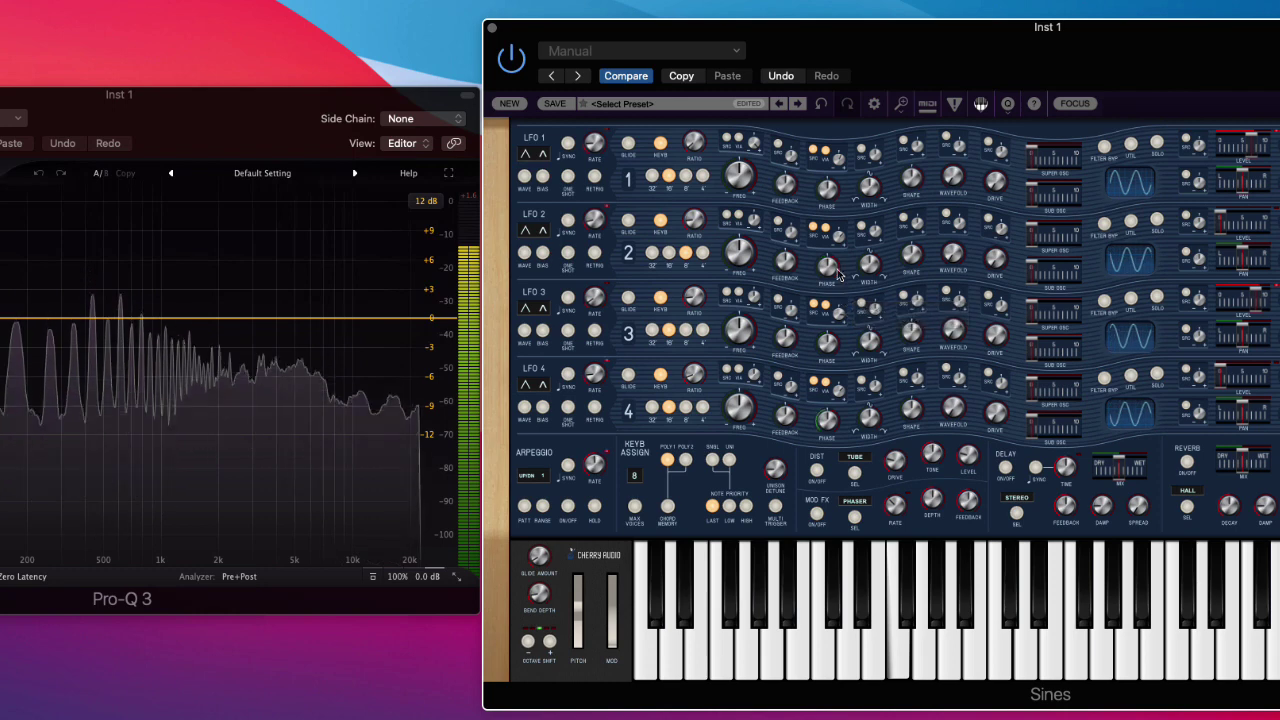
pyautogui.moveTo(843, 230)
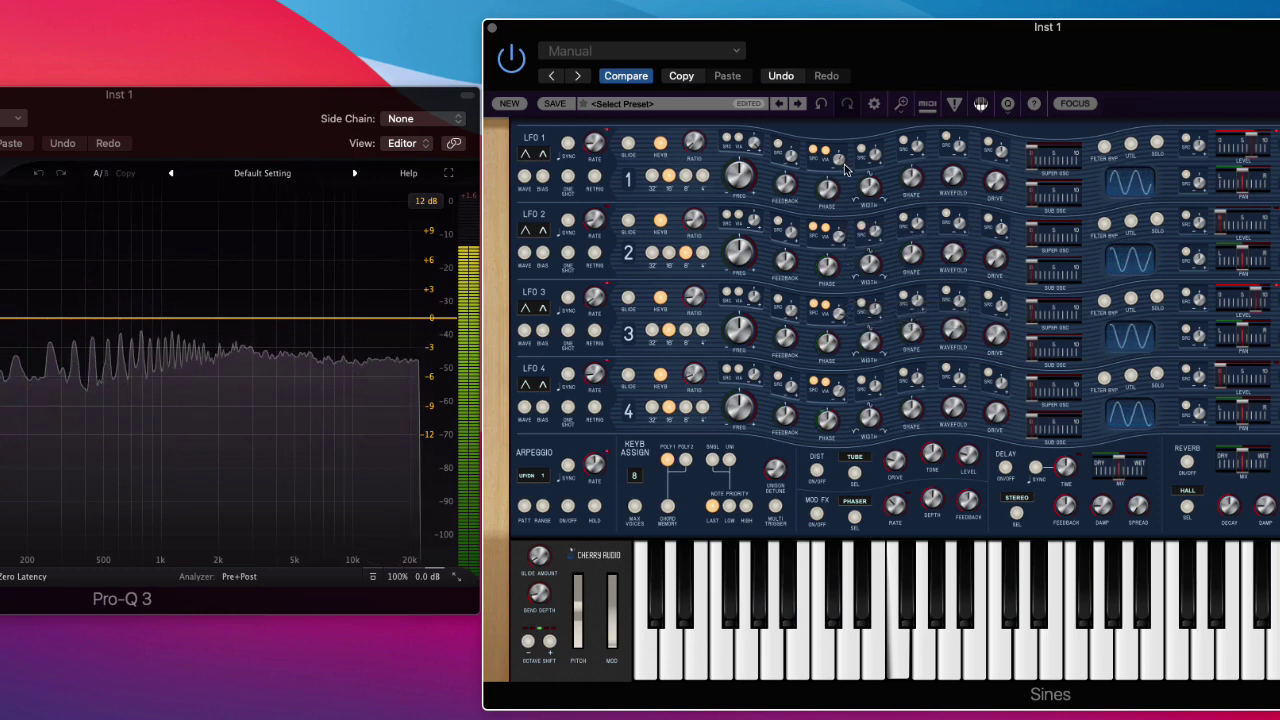
pyautogui.moveTo(843, 160)
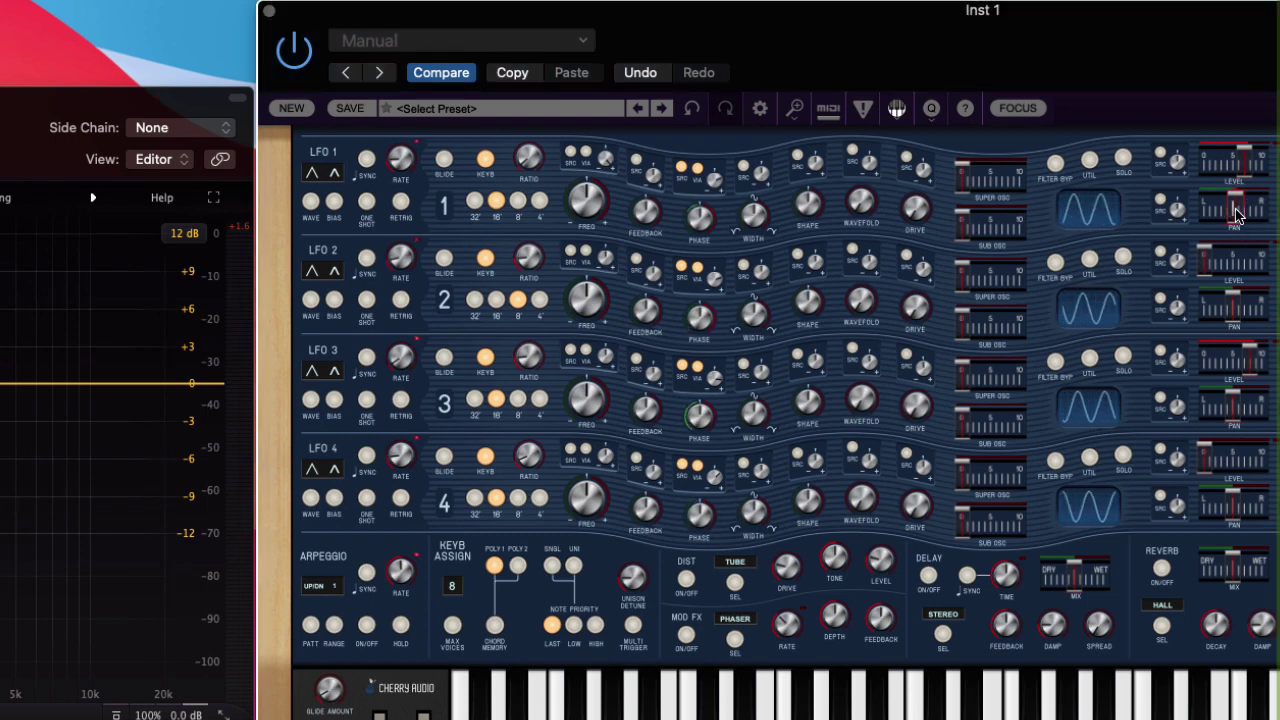
# Step: Pan oscillator 1 fully left and oscillator 3 fully right at 100%
pyautogui.moveTo(1238, 215); pyautogui.dragTo(1202, 218)
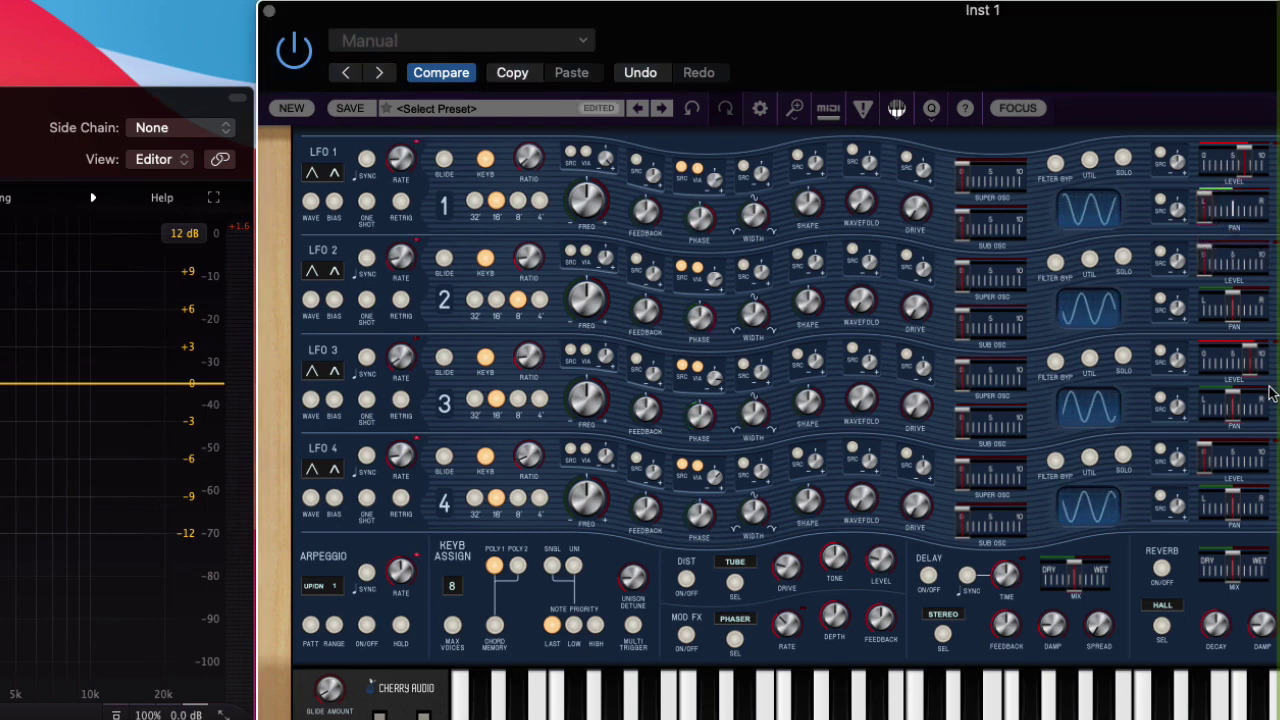
pyautogui.moveTo(1233, 405); pyautogui.dragTo(1256, 405)
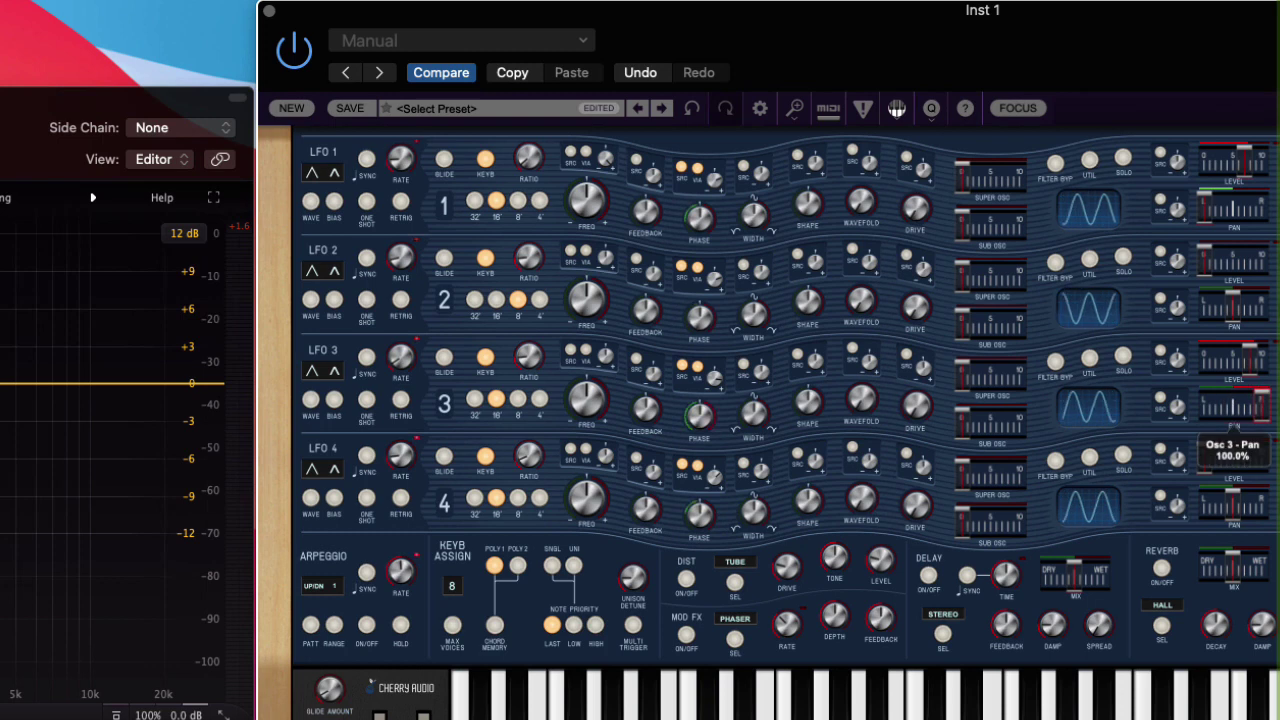
pyautogui.moveTo(1234, 426)
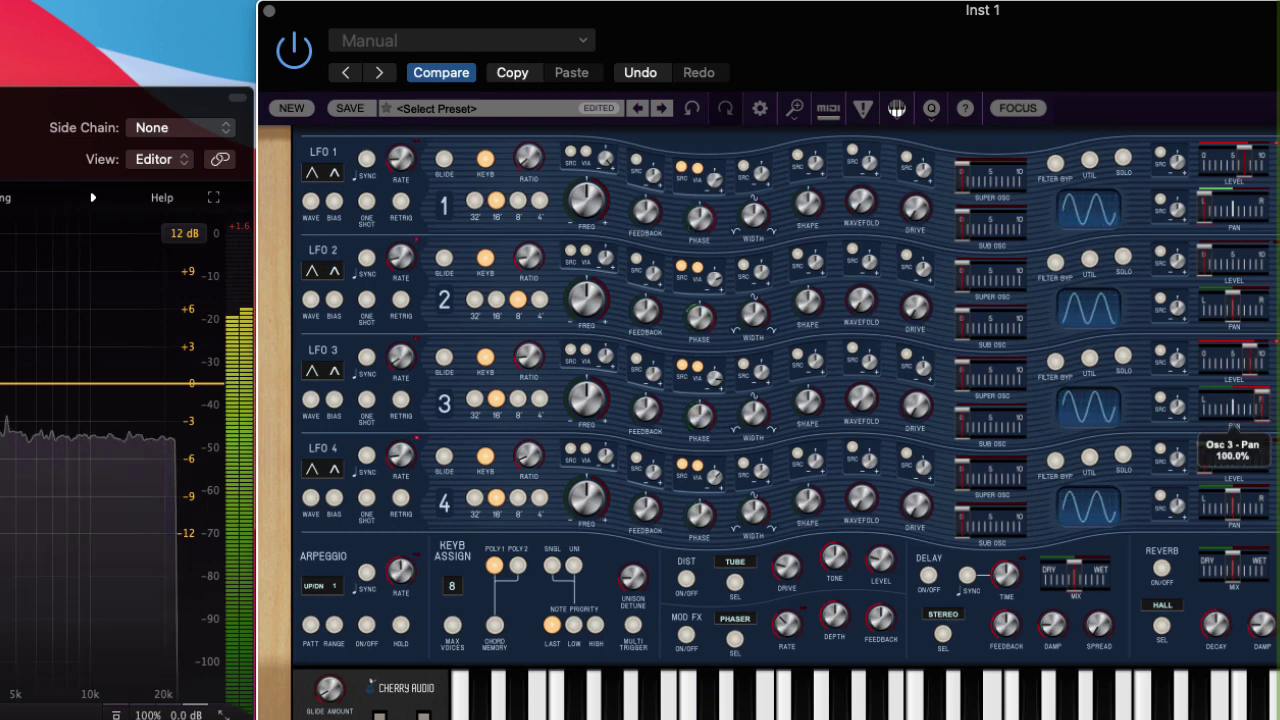